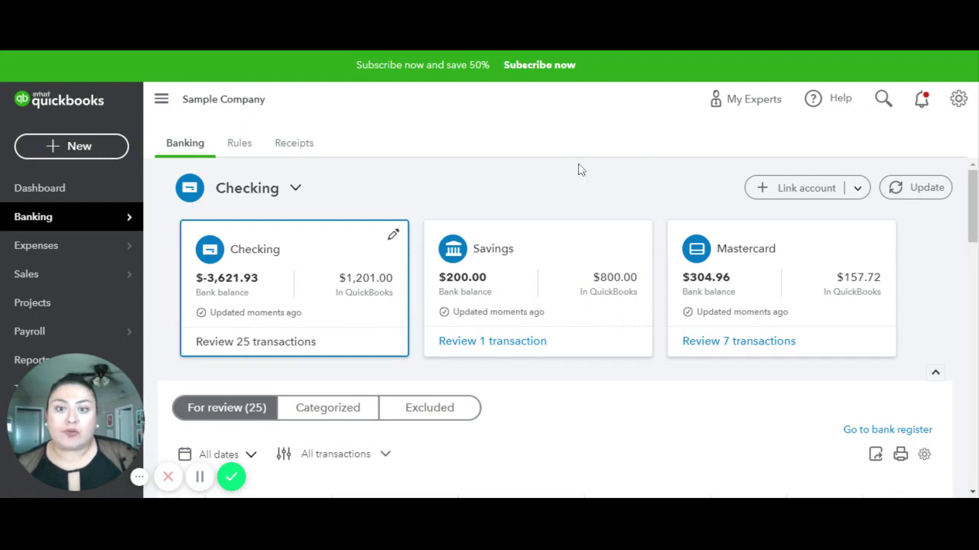
Open the customer record of A Rental from the sales customer list.
scroll(579, 168, "down", 2)
scroll(566, 176, "down", 2)
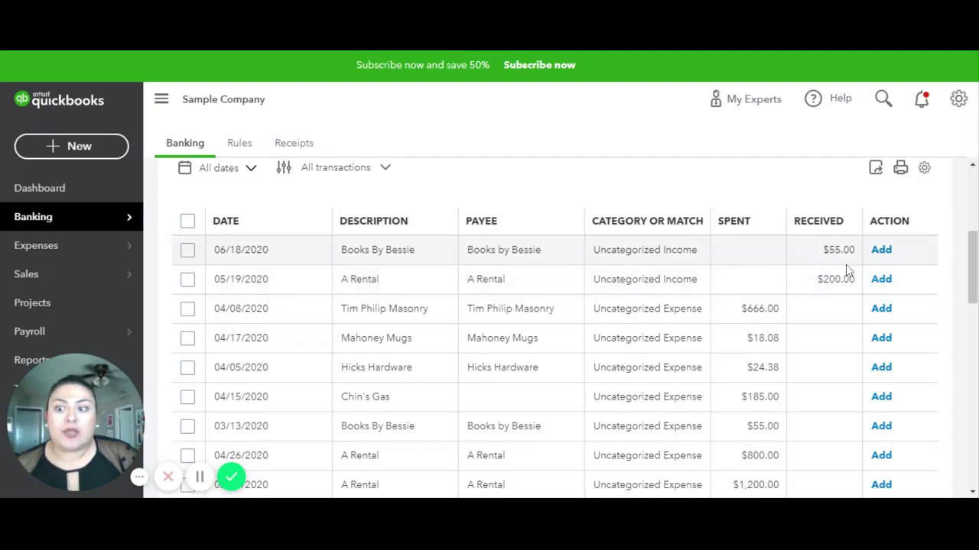
mouse_move(114, 277)
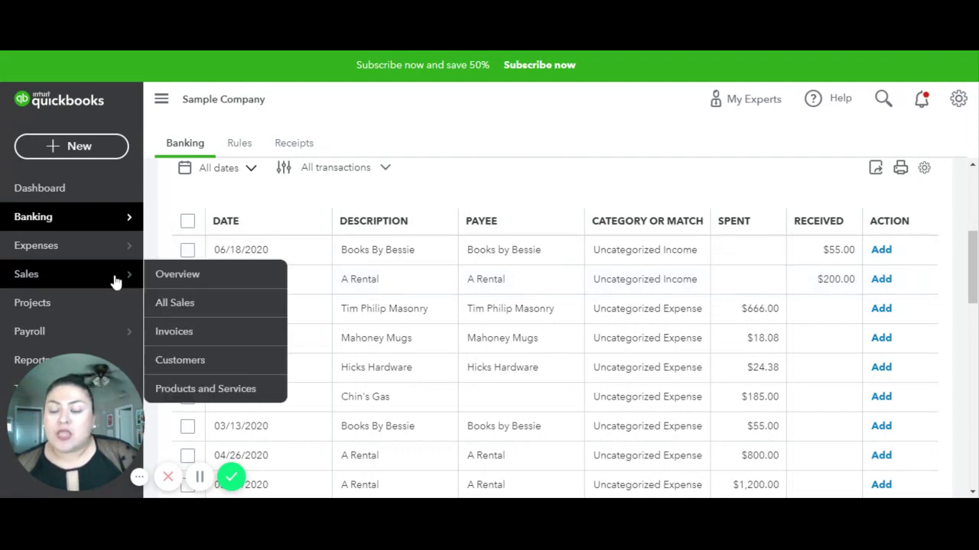
left_click(203, 334)
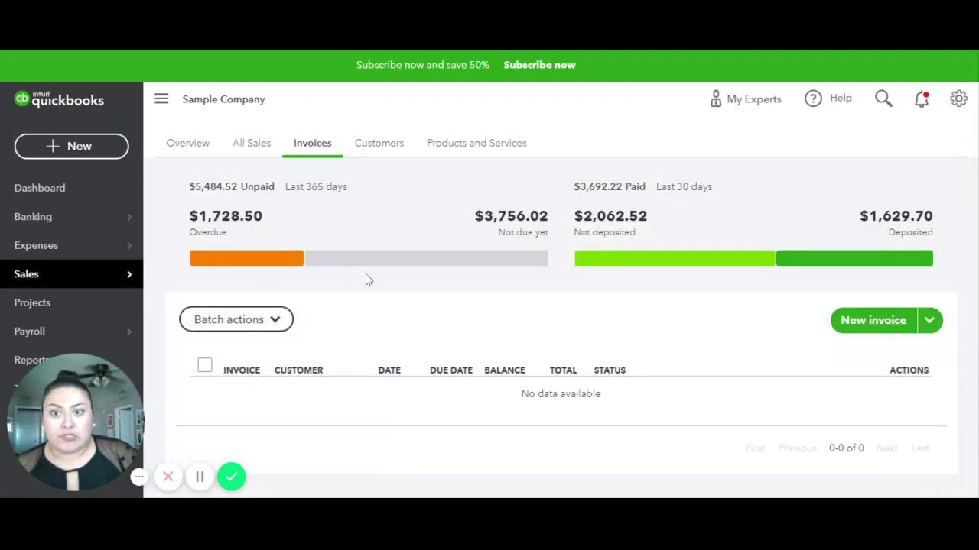
left_click(380, 145)
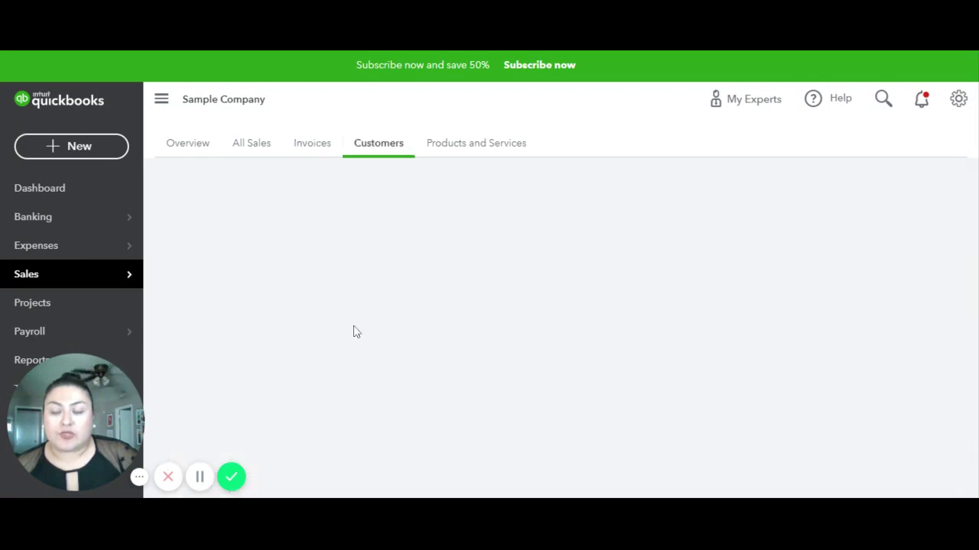
scroll(290, 394, "down", 1)
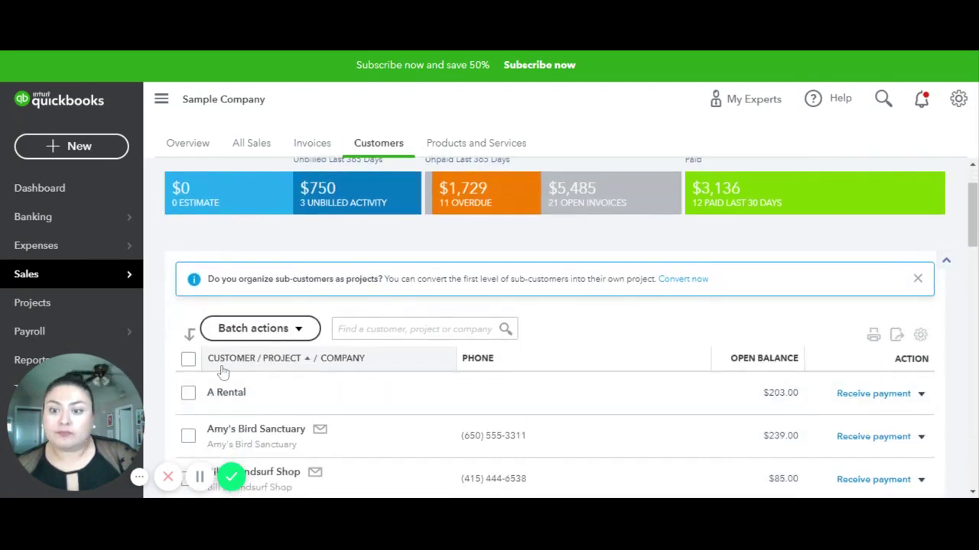
left_click(226, 394)
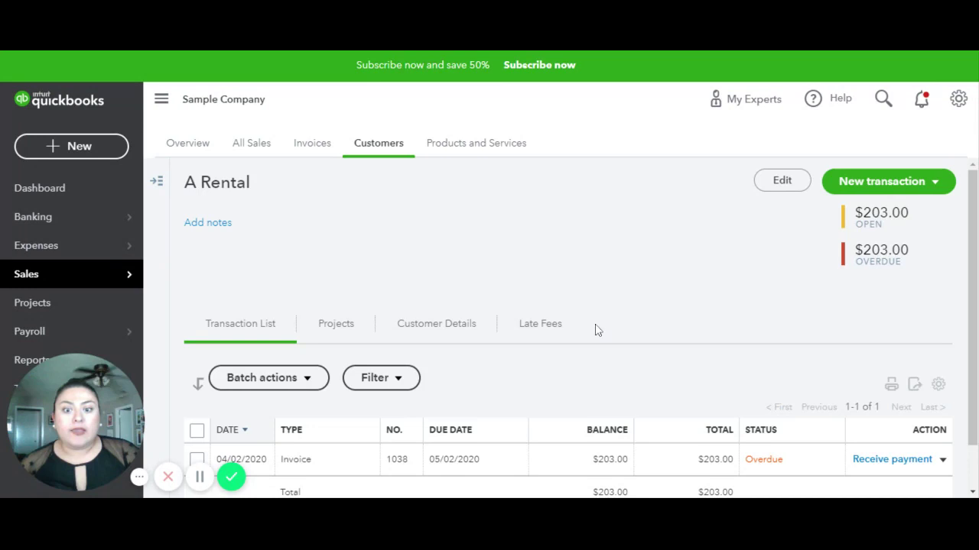
Open A Rental's overdue invoice and review its terms, dates and line items.
scroll(594, 328, "down", 1)
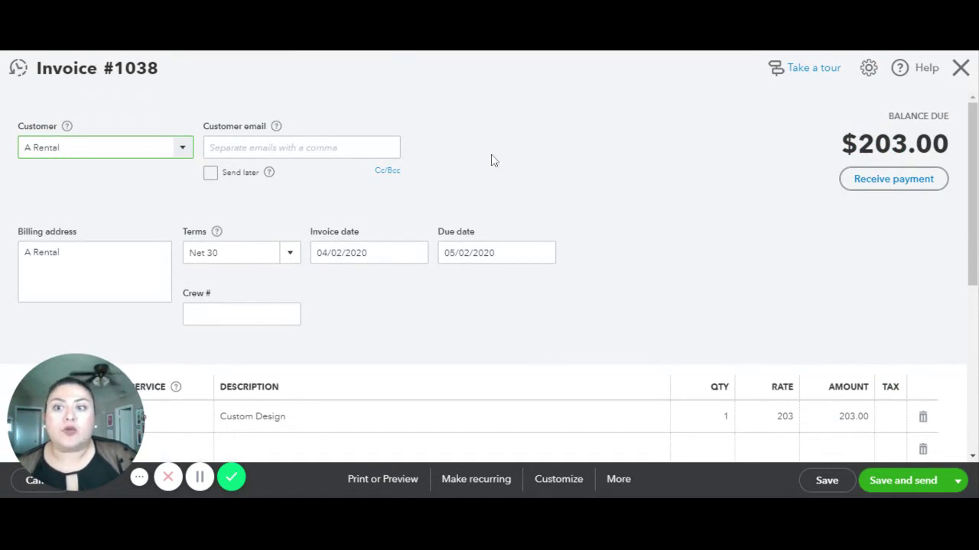
scroll(874, 229, "down", 4)
scroll(867, 264, "up", 1)
scroll(867, 252, "up", 4)
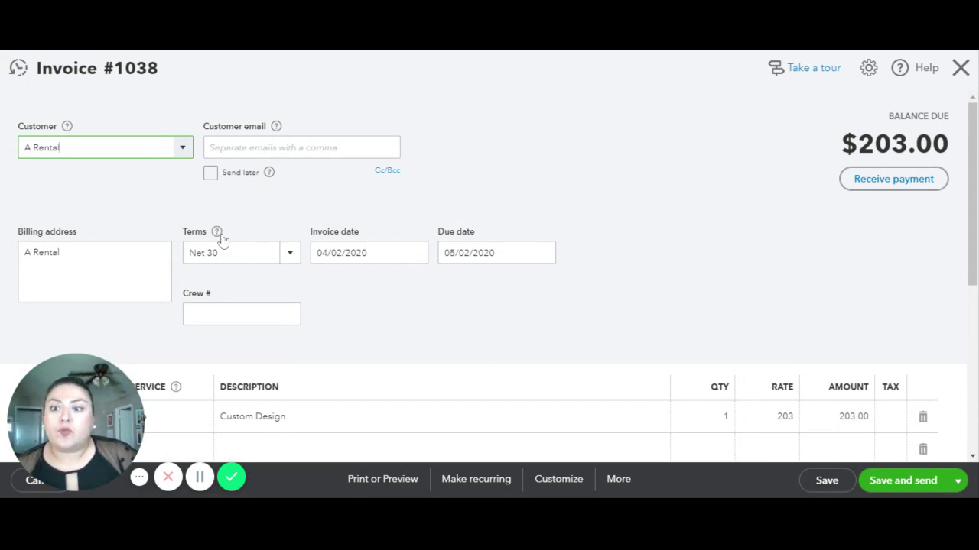
scroll(454, 298, "down", 2)
scroll(458, 308, "up", 2)
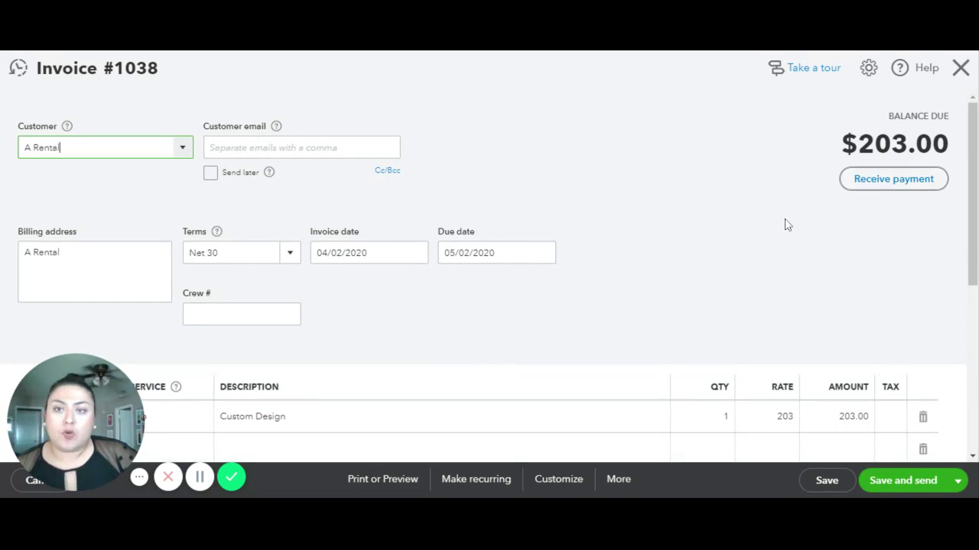
Start receiving payment for A Rental's open invoice and set the payment date to 05/04/2020.
left_click(885, 185)
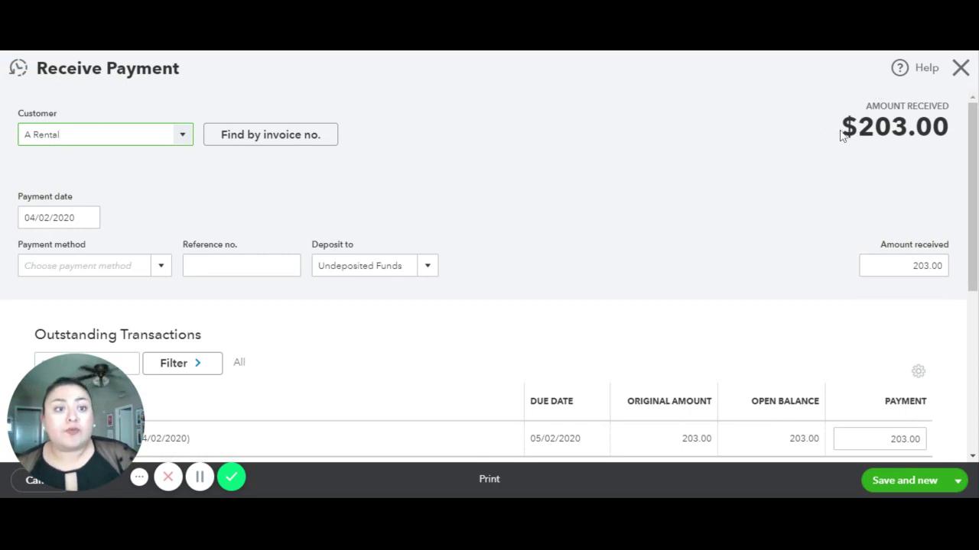
scroll(153, 241, "down", 3)
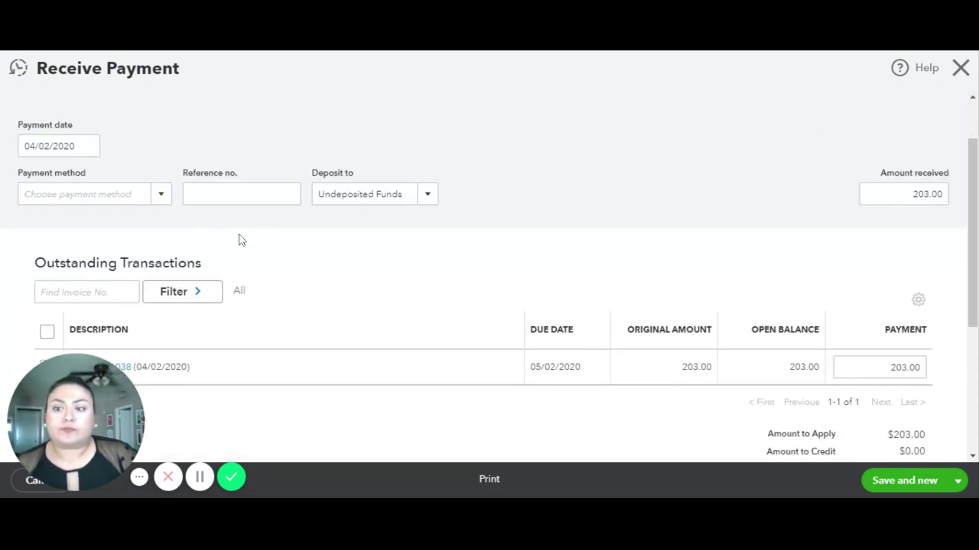
scroll(824, 251, "up", 3)
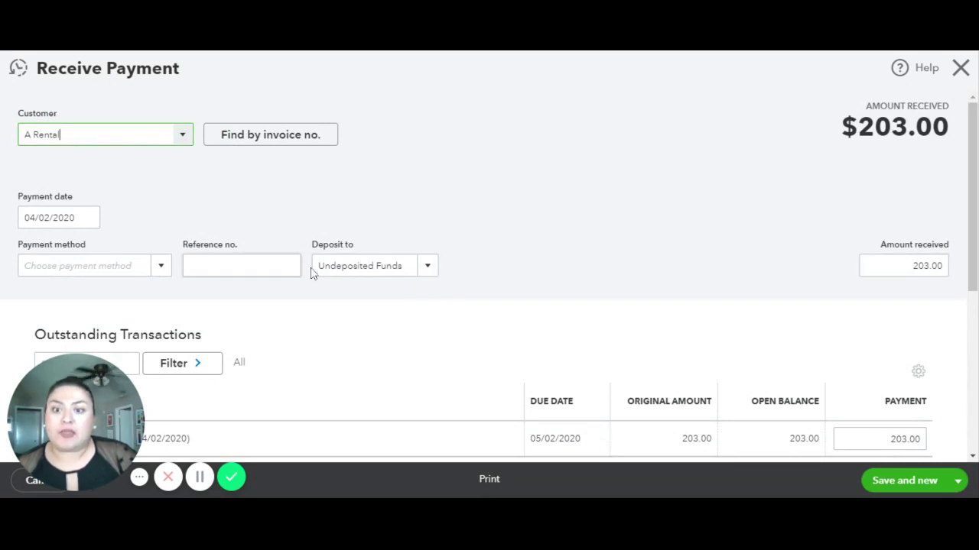
left_click(84, 222)
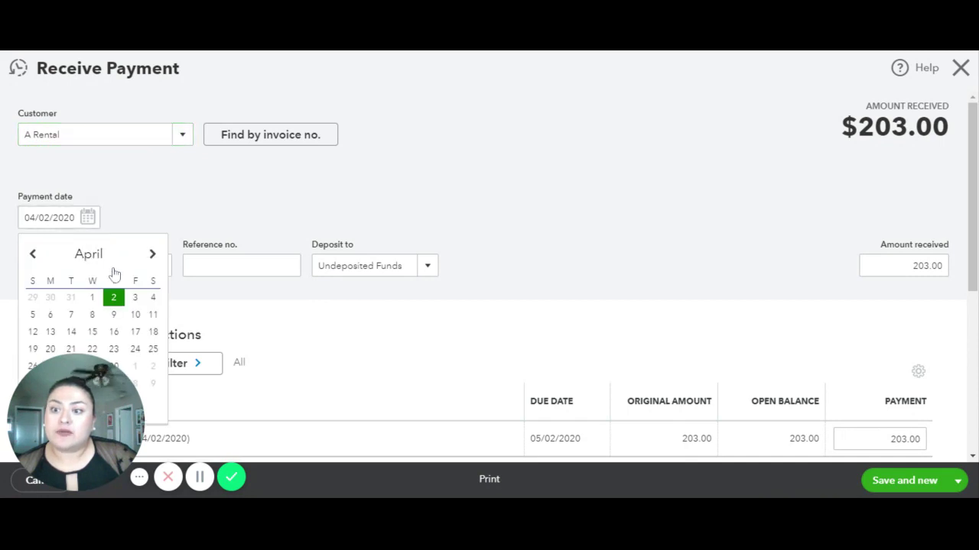
left_click(152, 254)
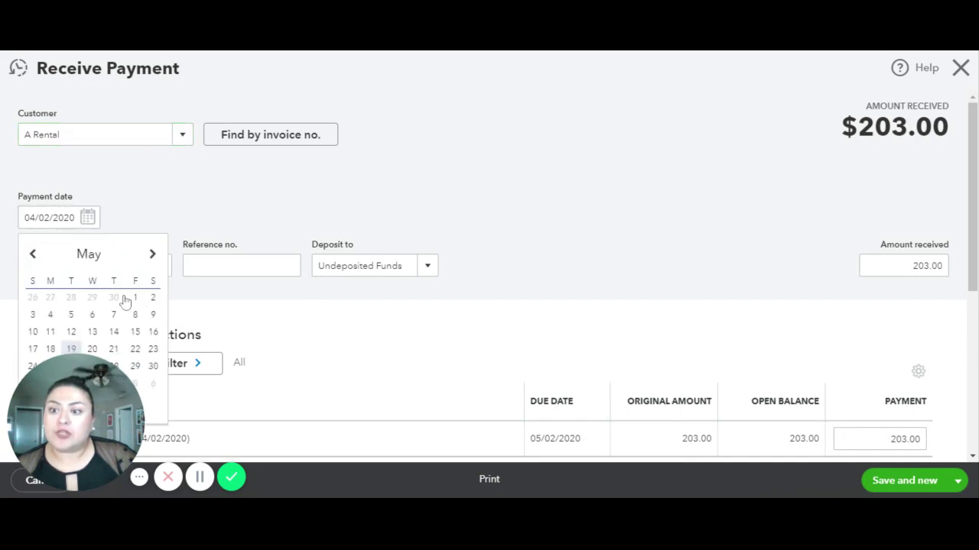
left_click(66, 315)
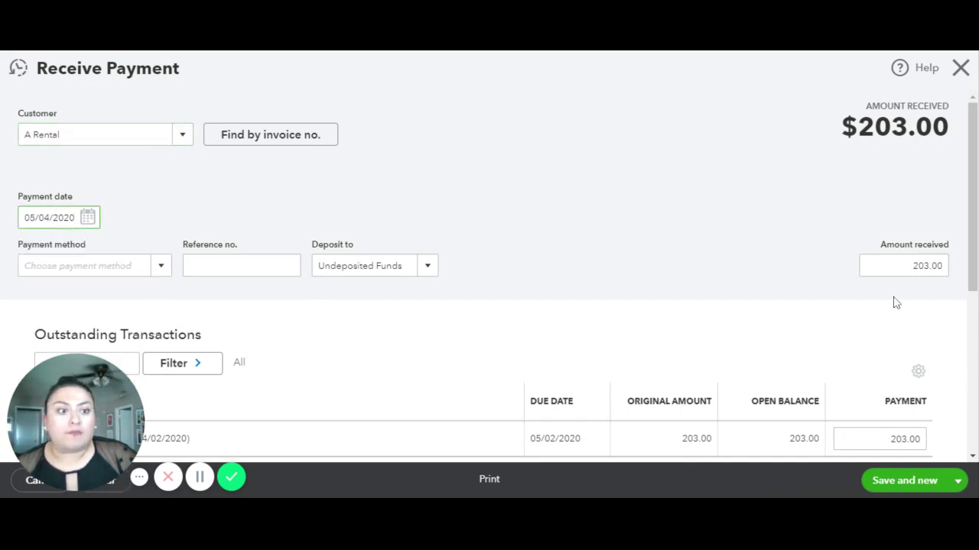
Check the outstanding invoice selected for the payment, save and close the payment, and review A Rental's transaction list.
scroll(891, 301, "down", 2)
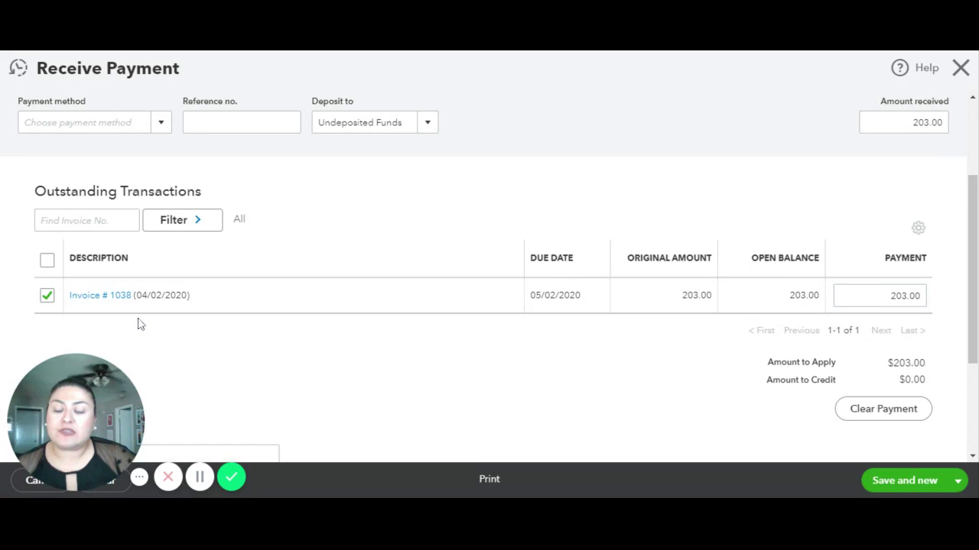
scroll(607, 331, "up", 2)
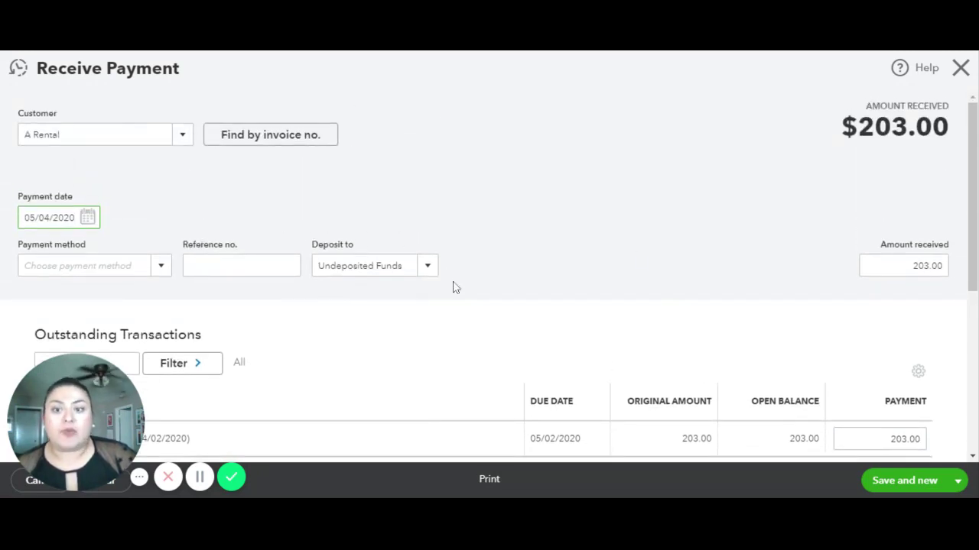
left_click(956, 482)
left_click(898, 434)
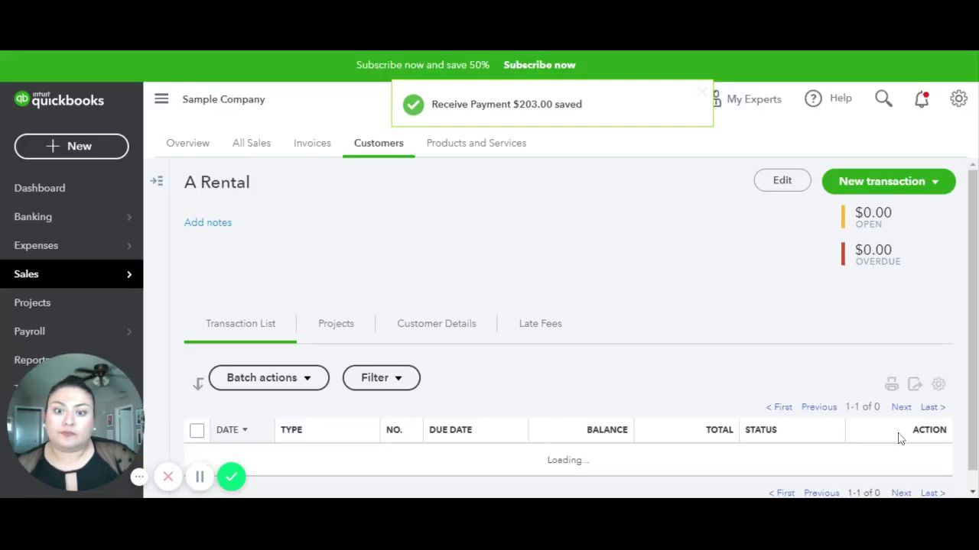
scroll(680, 367, "down", 1)
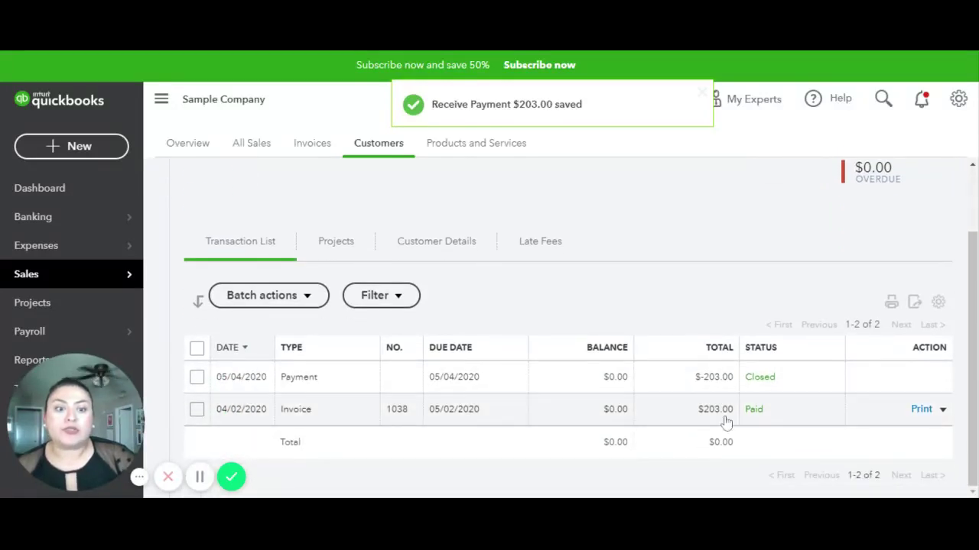
Start a new bank deposit and include the A Rental payment of 203.00.
left_click(51, 160)
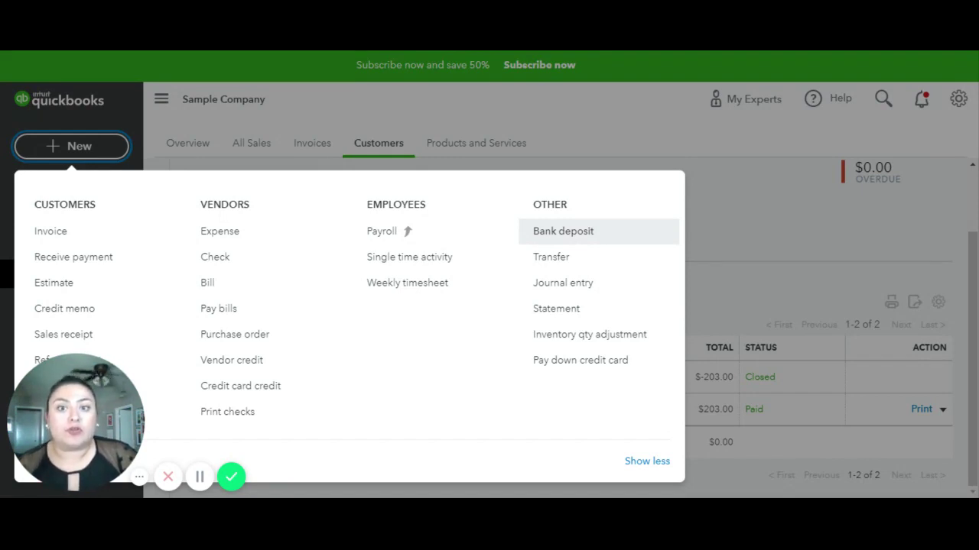
left_click(550, 231)
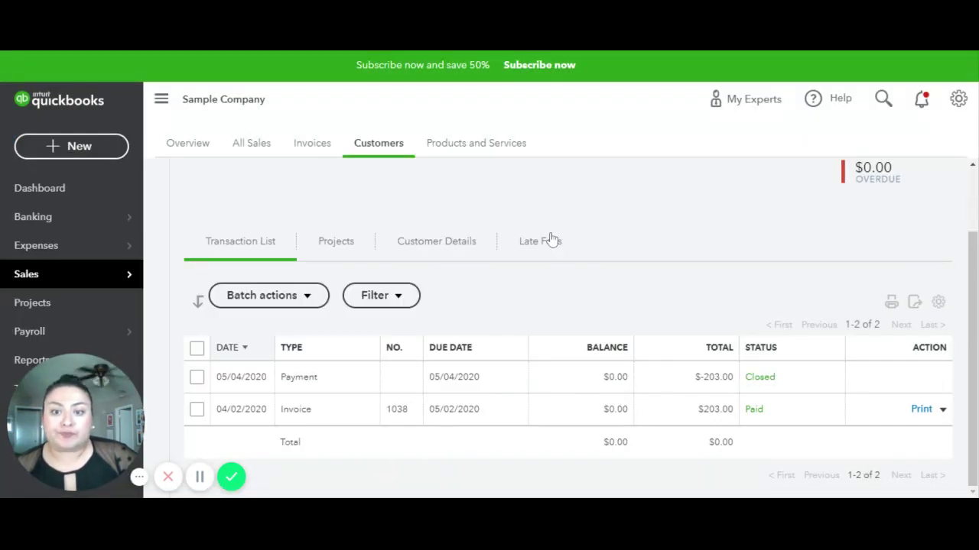
scroll(279, 233, "down", 3)
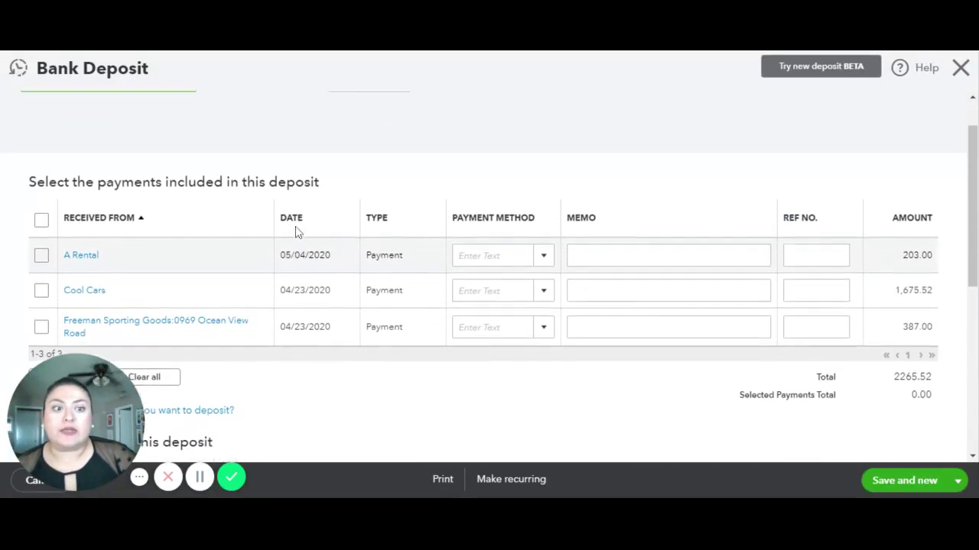
scroll(298, 233, "up", 2)
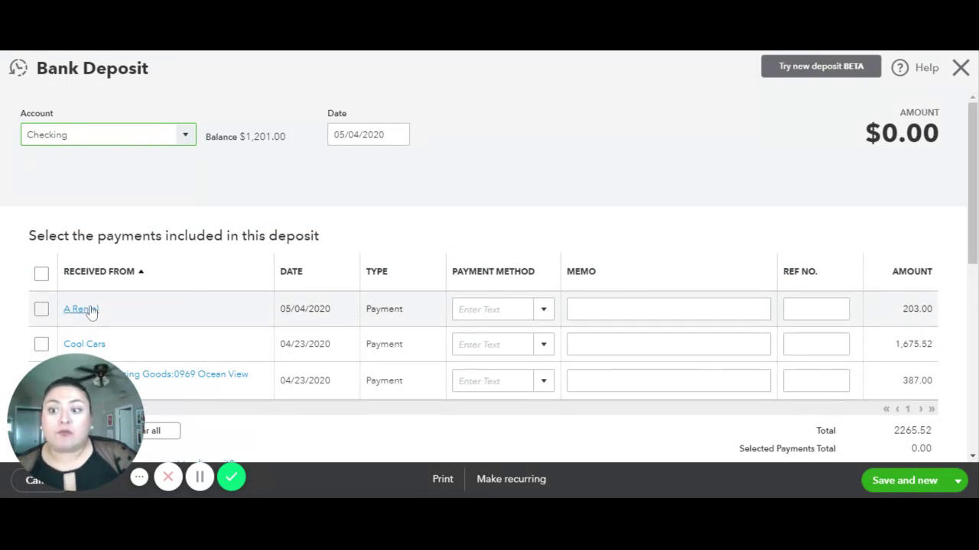
left_click(43, 309)
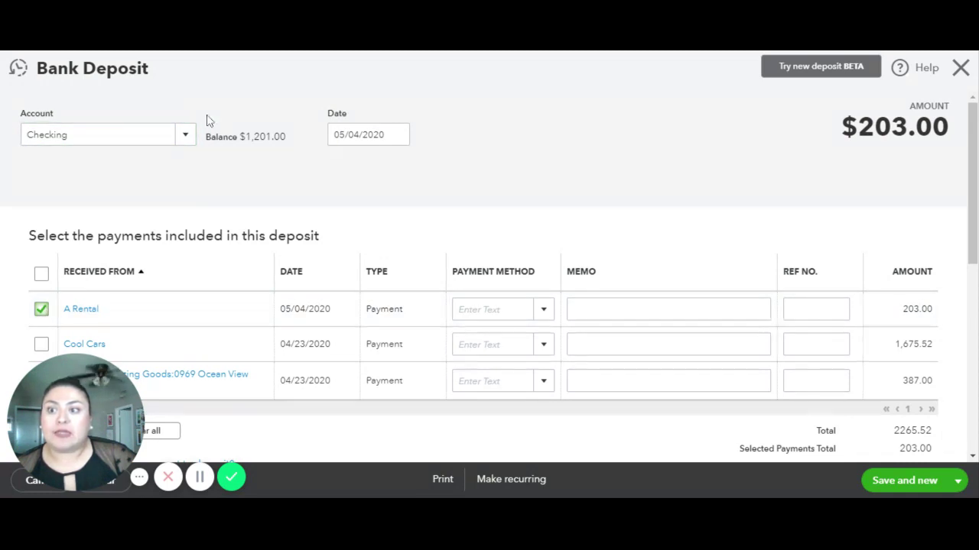
On the first added-funds line of the deposit, start creating a new account named "Transaction Processing Fee".
scroll(411, 196, "down", 1)
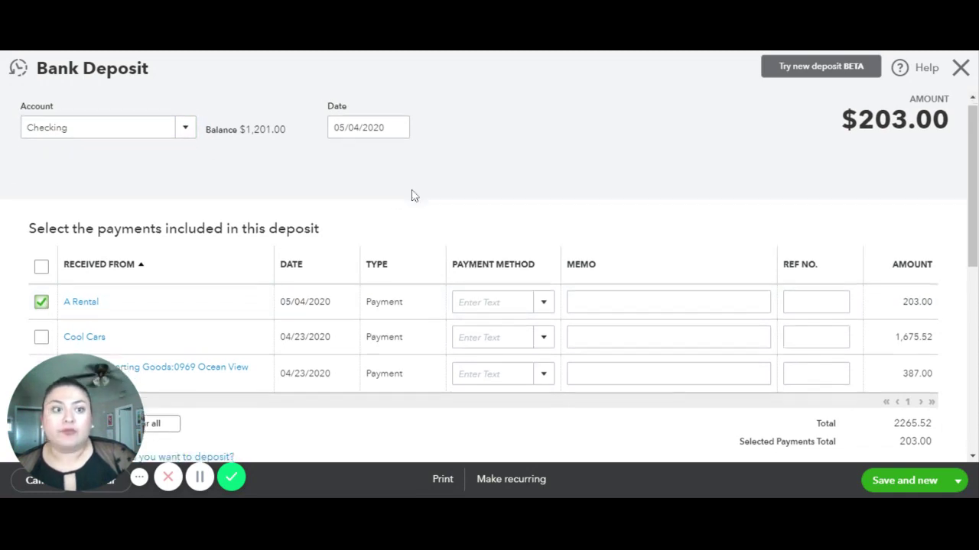
scroll(417, 195, "down", 3)
scroll(614, 210, "up", 2)
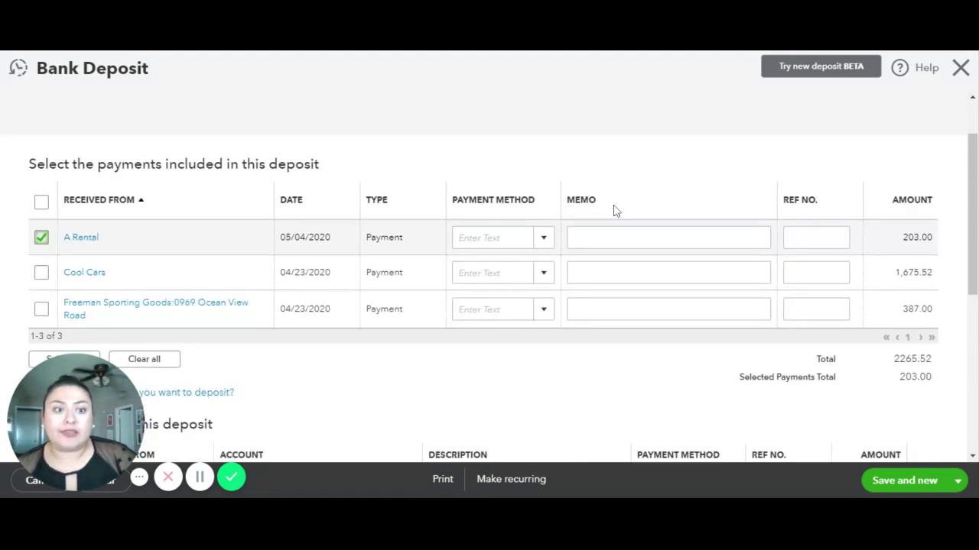
scroll(616, 191, "up", 1)
scroll(579, 184, "down", 4)
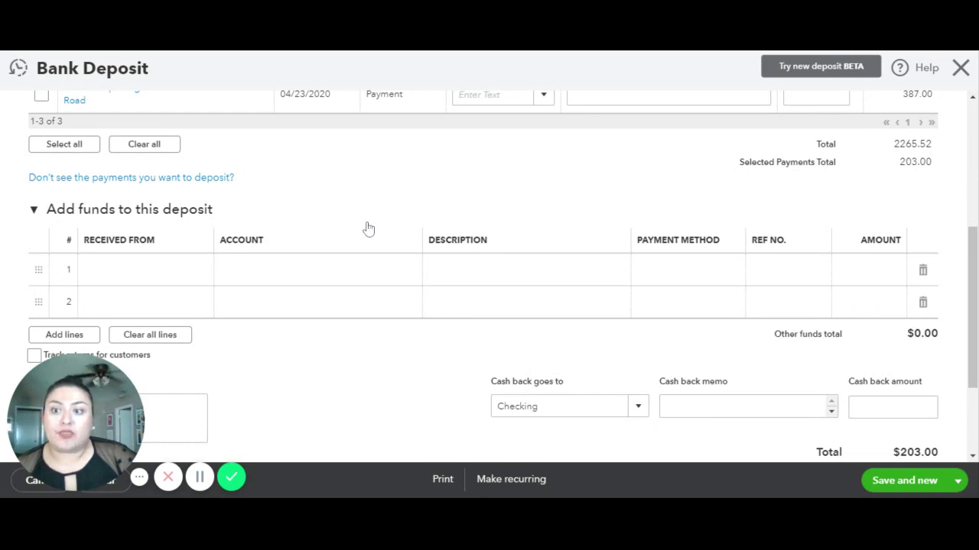
left_click(198, 281)
key("Tab")
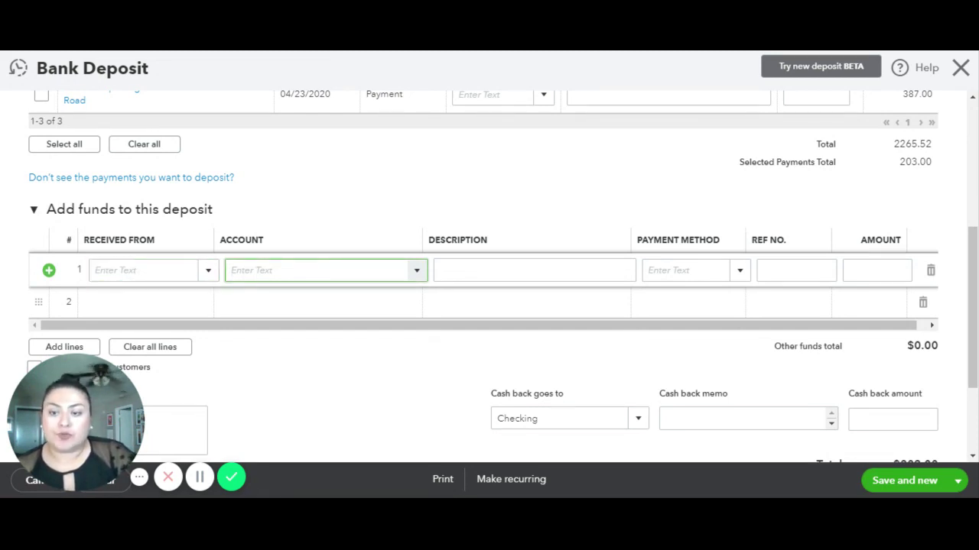
type("Transaction")
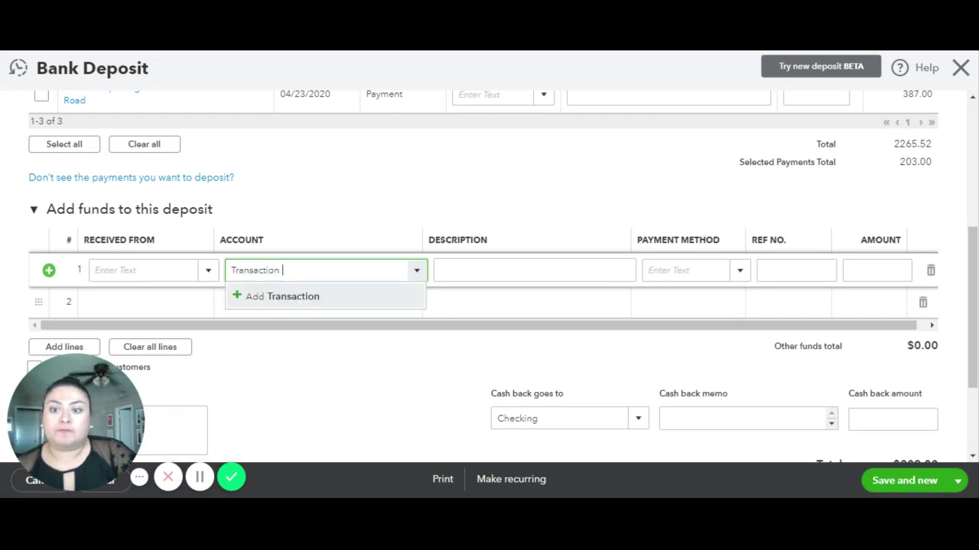
type("ing Fee")
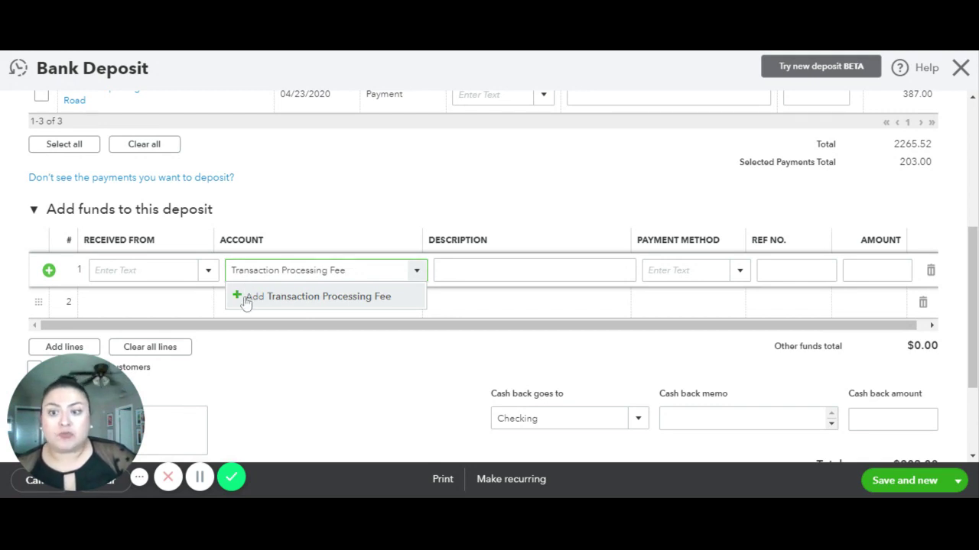
left_click(246, 298)
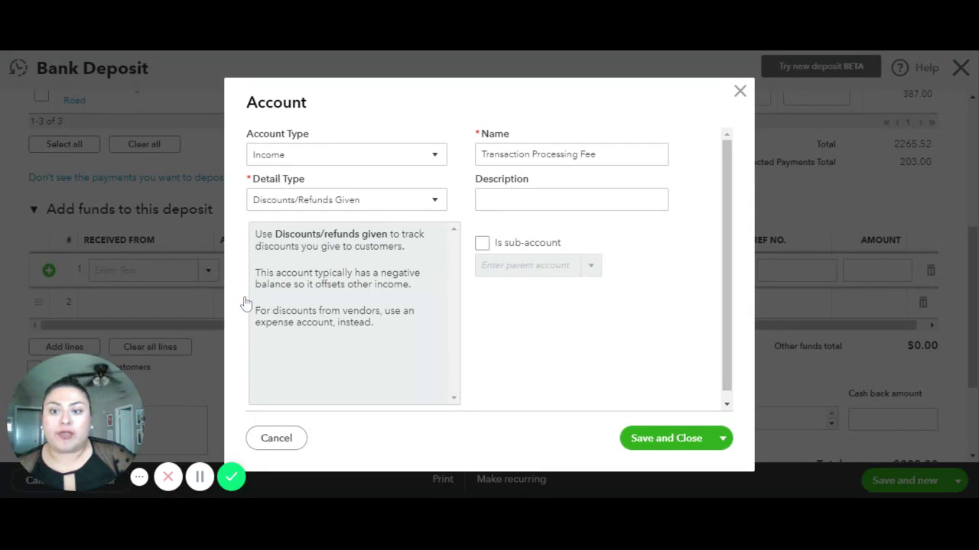
Set the new account's type to Expenses and its detail type to Bank Charges, and save the account.
left_click(340, 154)
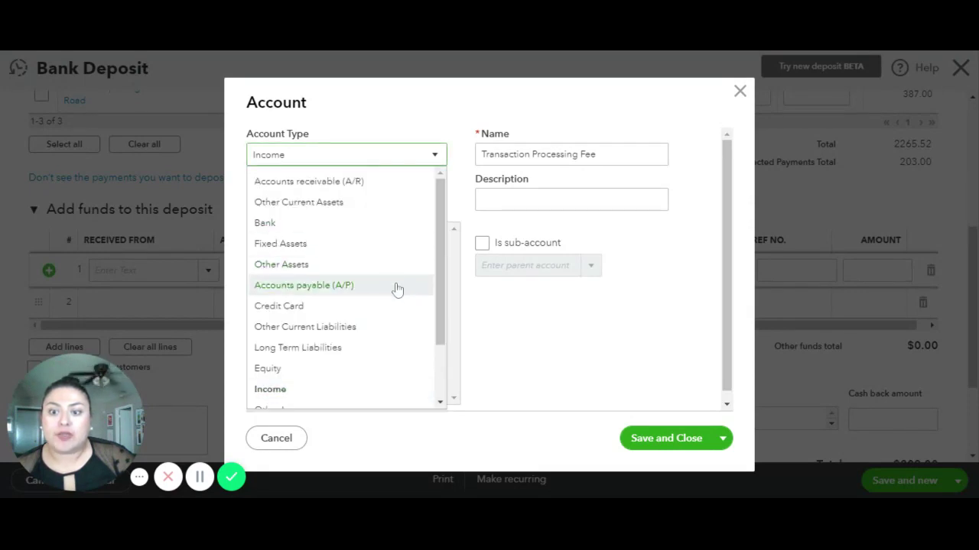
scroll(398, 289, "down", 2)
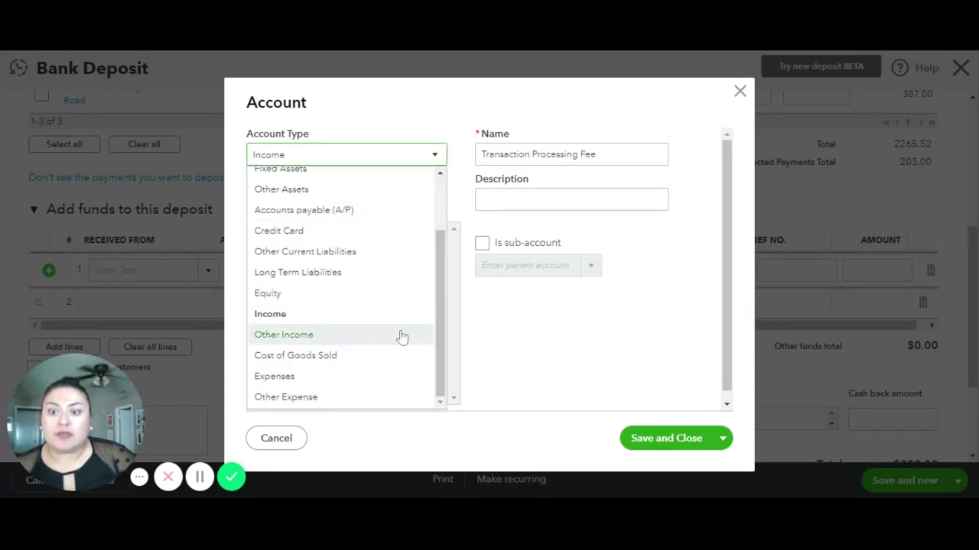
left_click(379, 377)
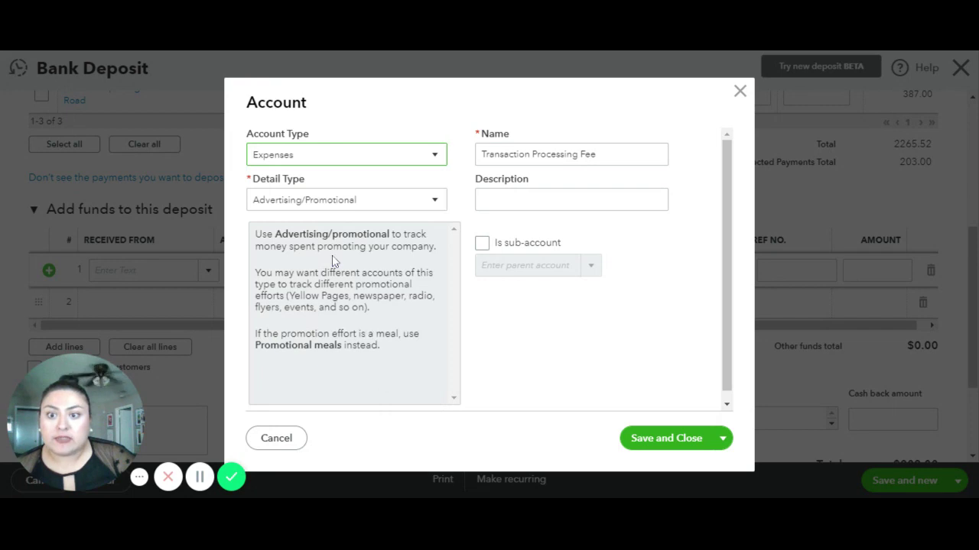
left_click(328, 208)
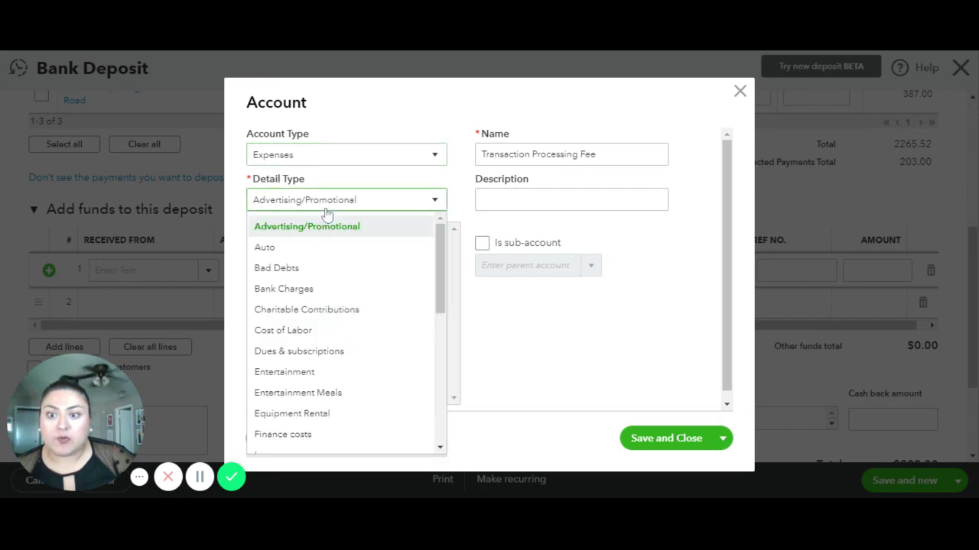
left_click(377, 295)
left_click(652, 439)
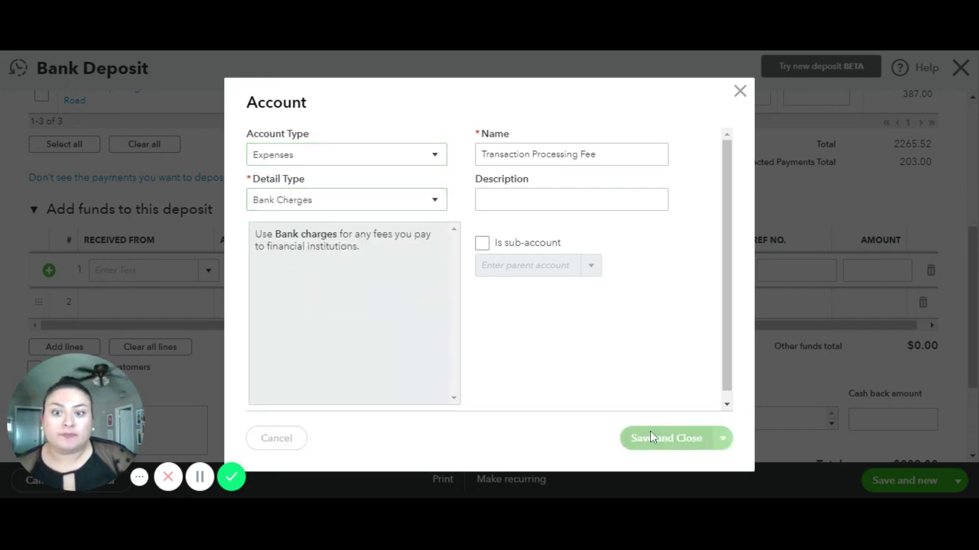
Enter an amount of -3 on the Transaction Processing Fee line of the deposit and collapse the added-funds section.
scroll(856, 291, "up", 1)
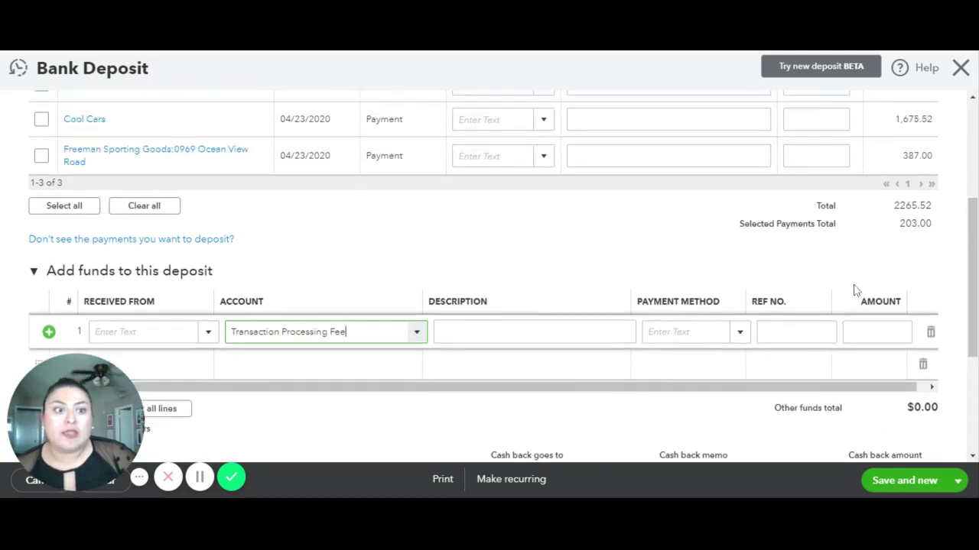
scroll(857, 291, "up", 4)
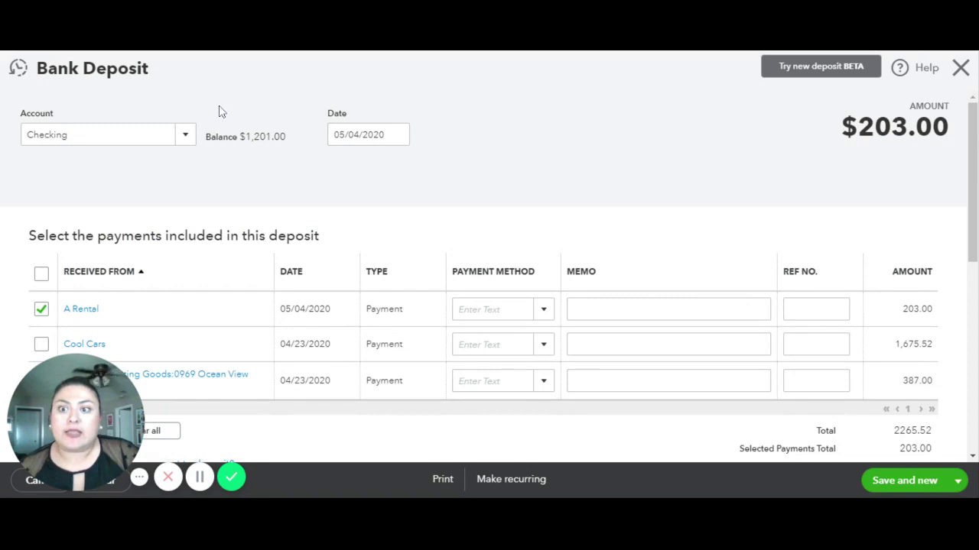
scroll(875, 200, "down", 2)
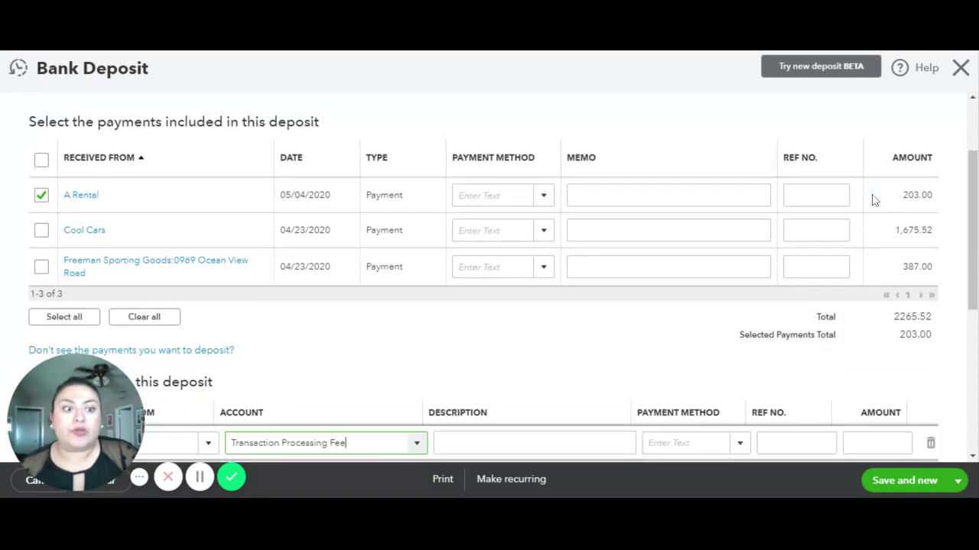
scroll(876, 199, "down", 2)
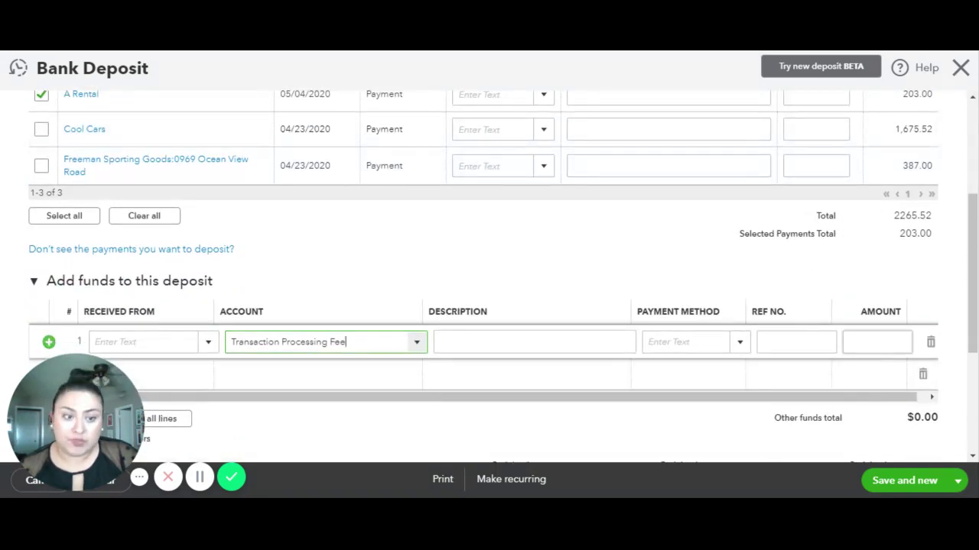
left_click(877, 342)
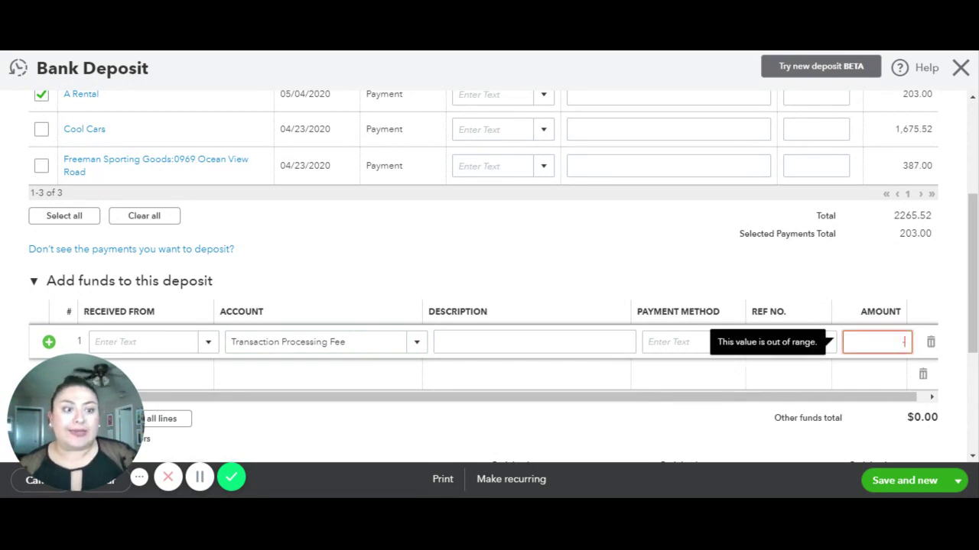
type("-3")
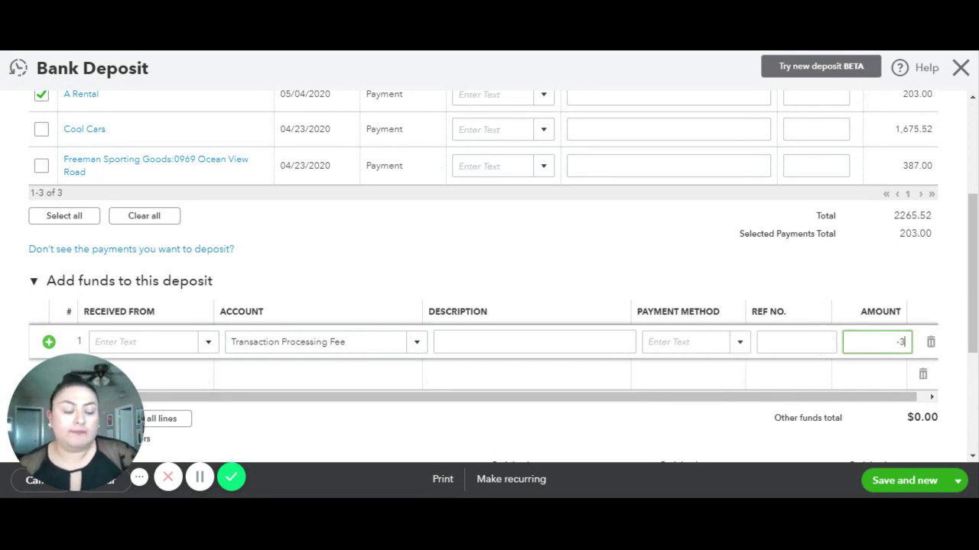
left_click(623, 282)
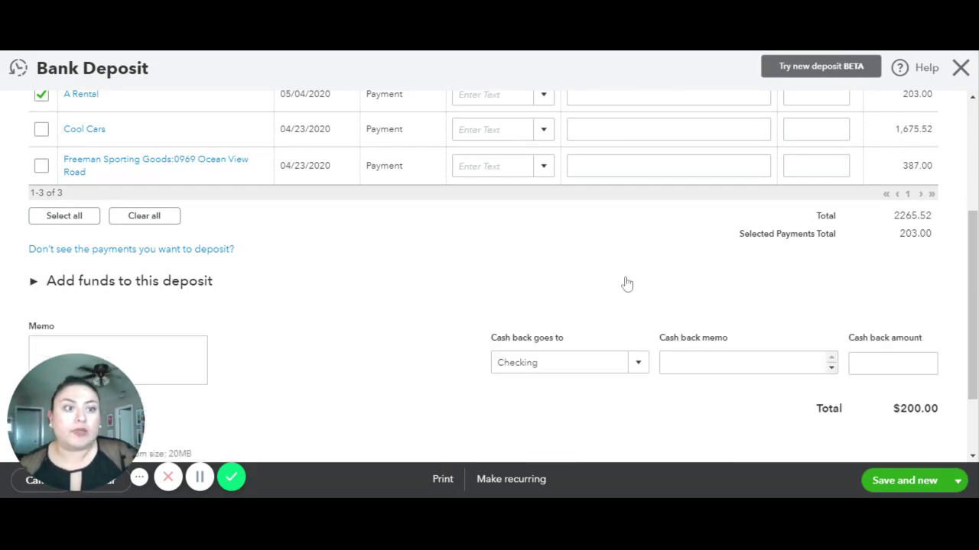
Check the deposit total, save the bank deposit and close it.
scroll(649, 271, "up", 3)
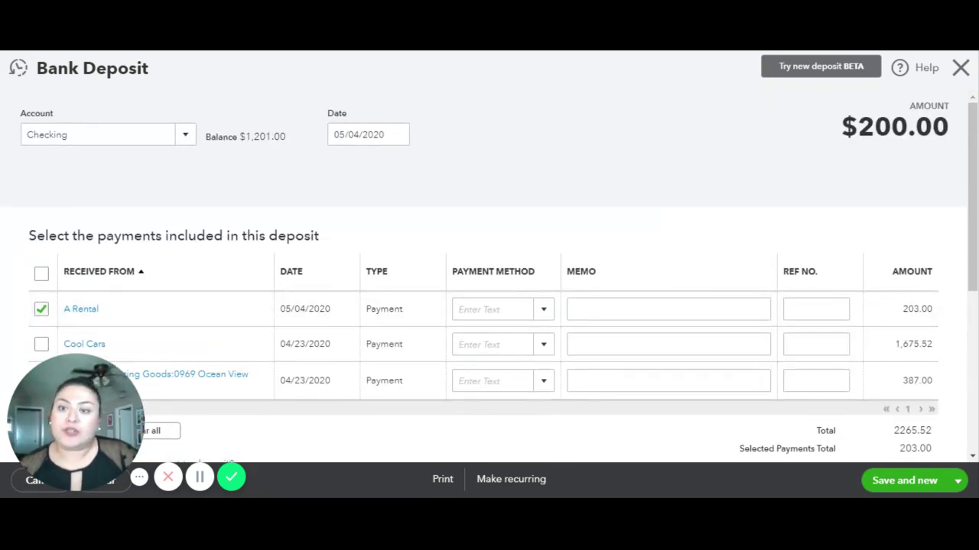
scroll(578, 252, "down", 4)
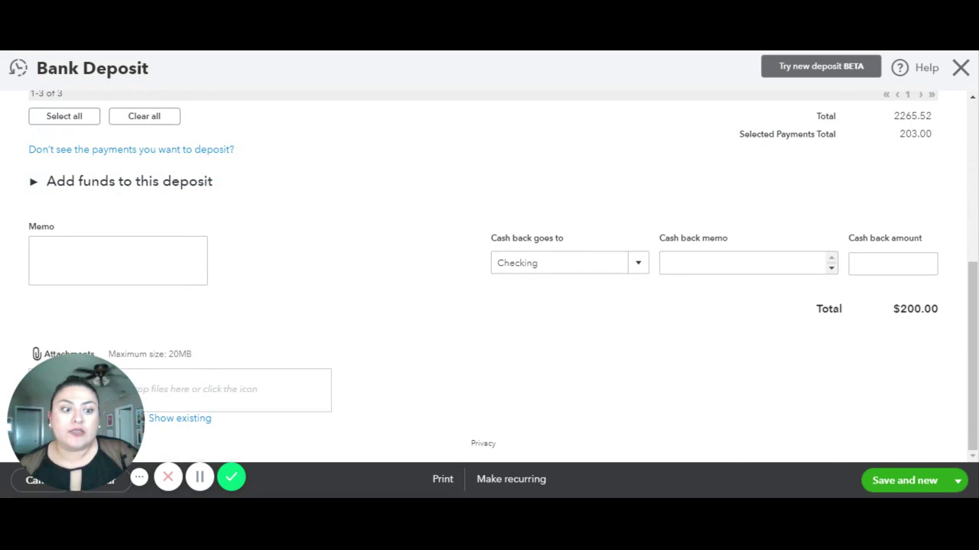
left_click(957, 480)
left_click(913, 457)
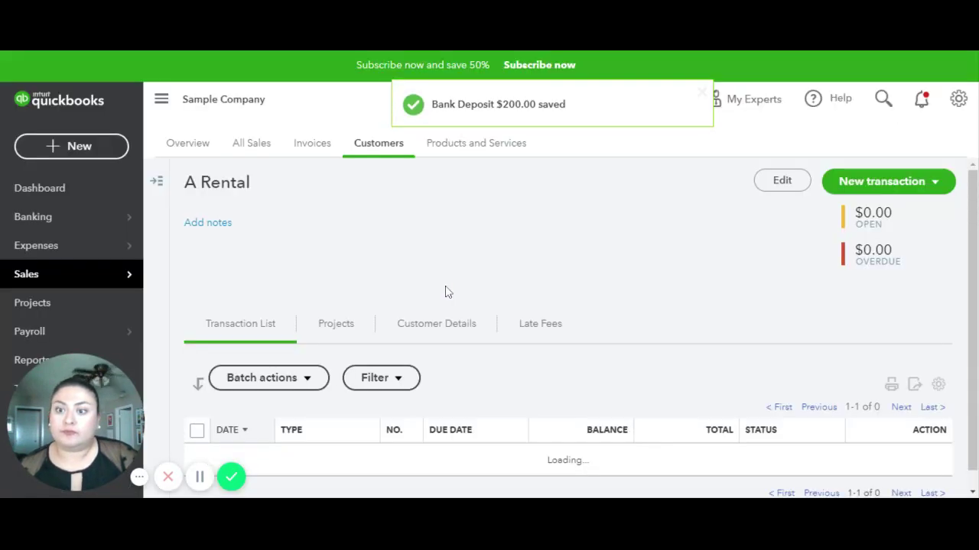
Open the Checking account's bank transactions for review and sort them by received amount, largest first.
mouse_move(77, 215)
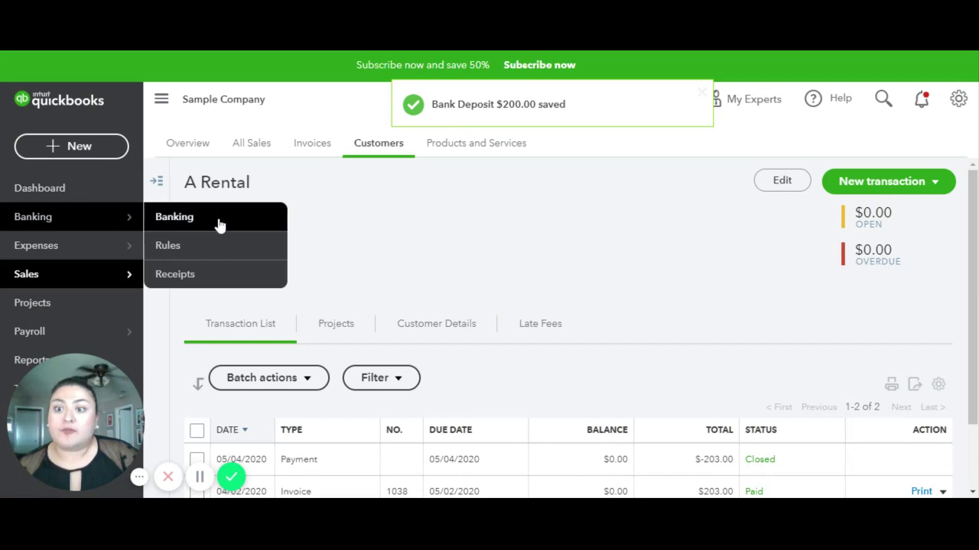
left_click(219, 225)
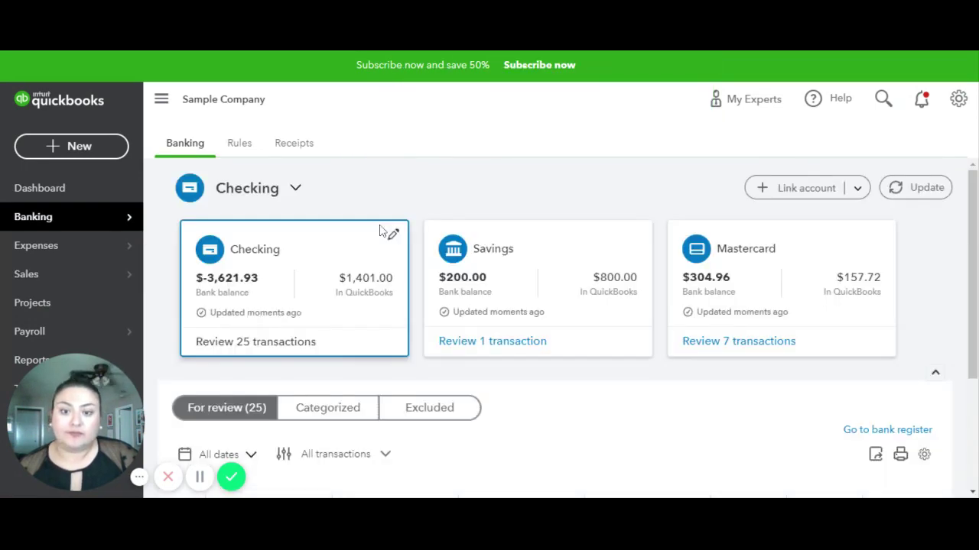
scroll(390, 231, "down", 1)
scroll(568, 278, "down", 3)
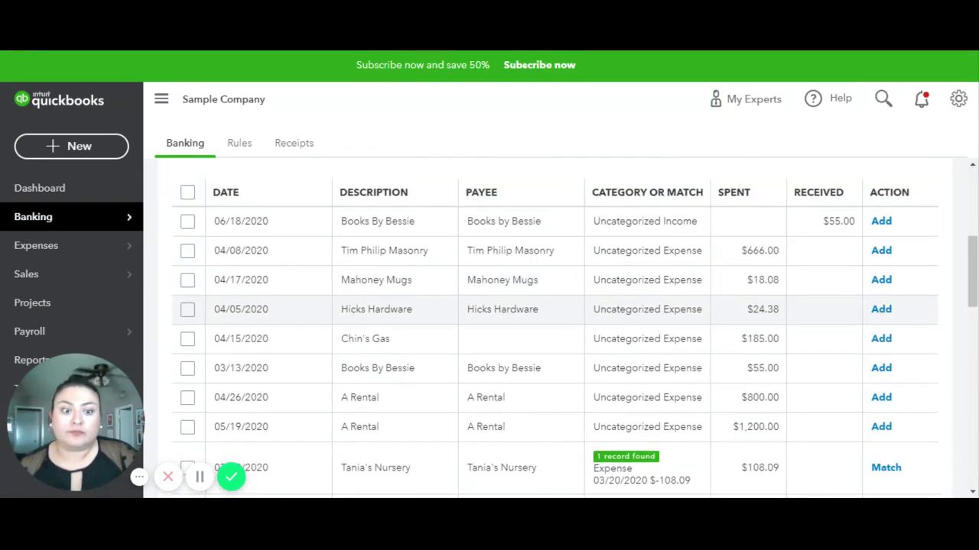
scroll(732, 341, "up", 3)
left_click(847, 413)
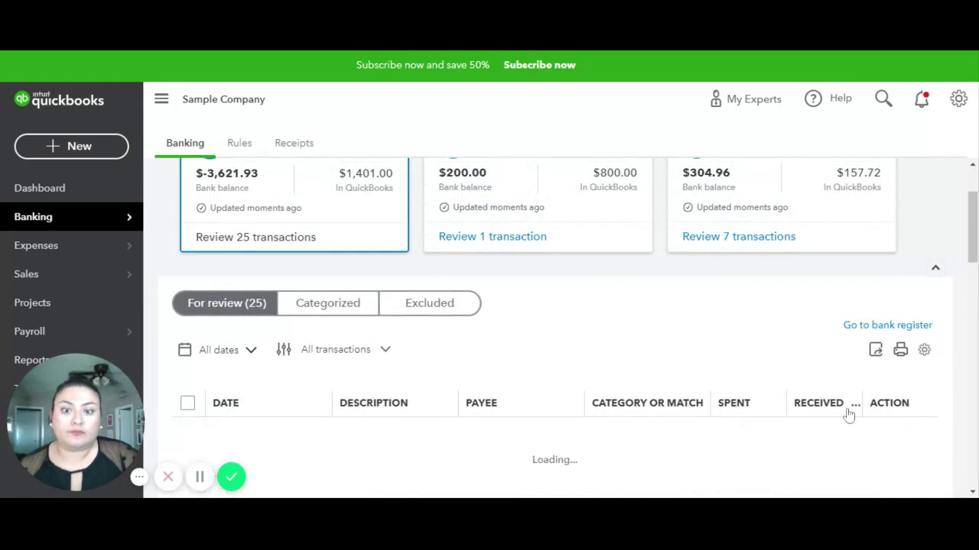
left_click(812, 409)
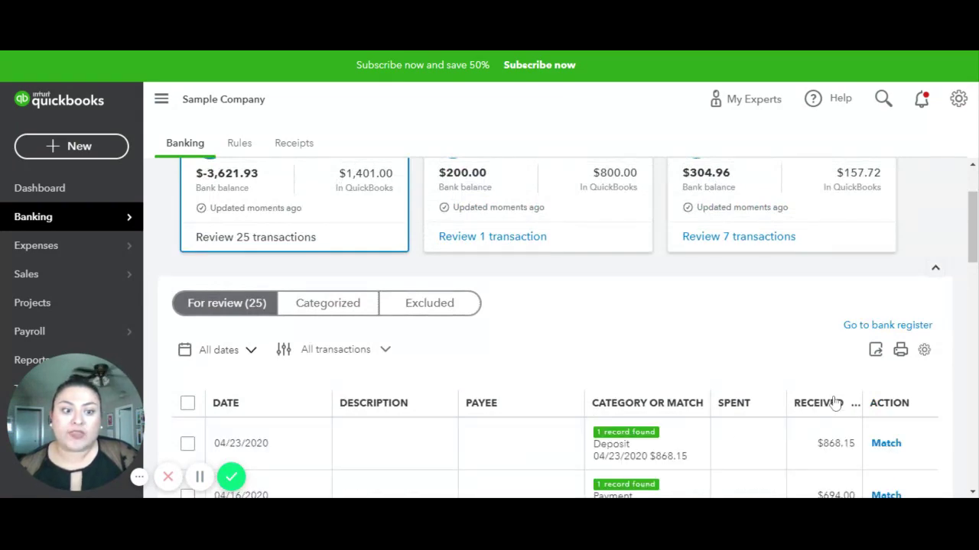
Match the 05/19/2020 A Rental bank transaction of $200.00 to the deposit dated 05/04/2020.
scroll(841, 402, "down", 1)
scroll(857, 396, "down", 3)
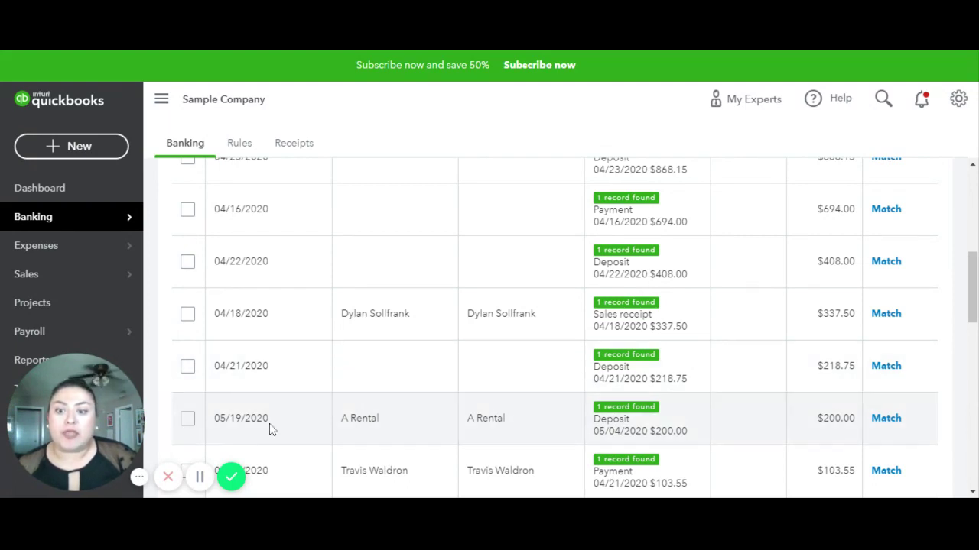
left_click(640, 419)
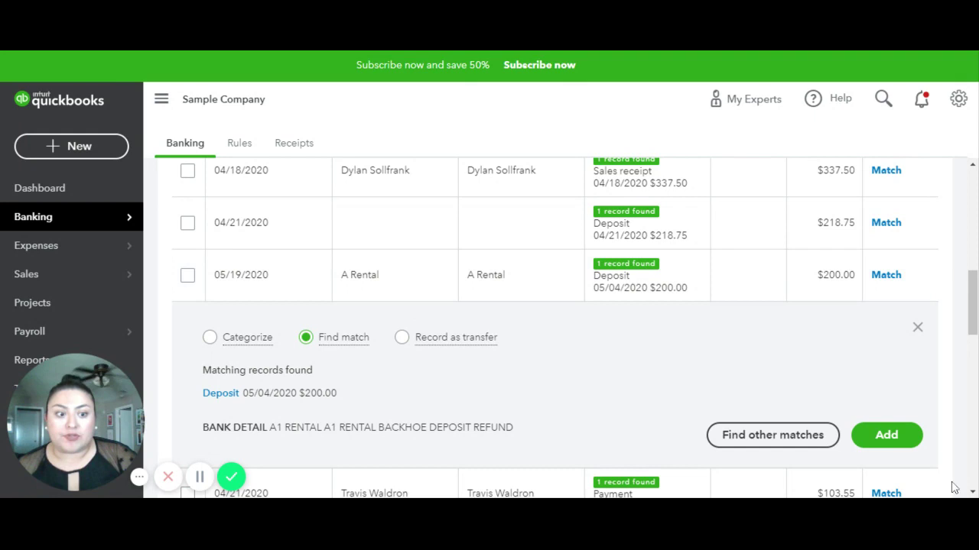
left_click(899, 438)
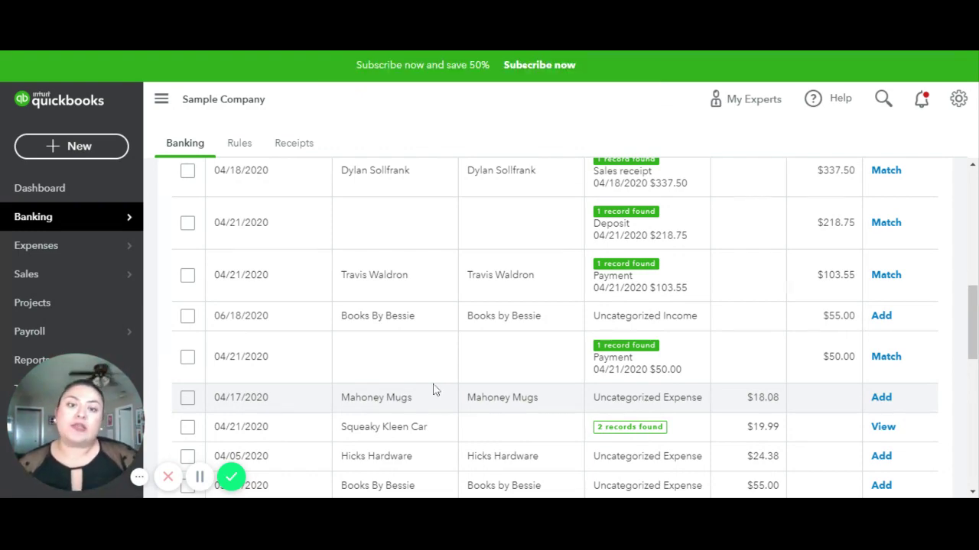
scroll(308, 234, "up", 10)
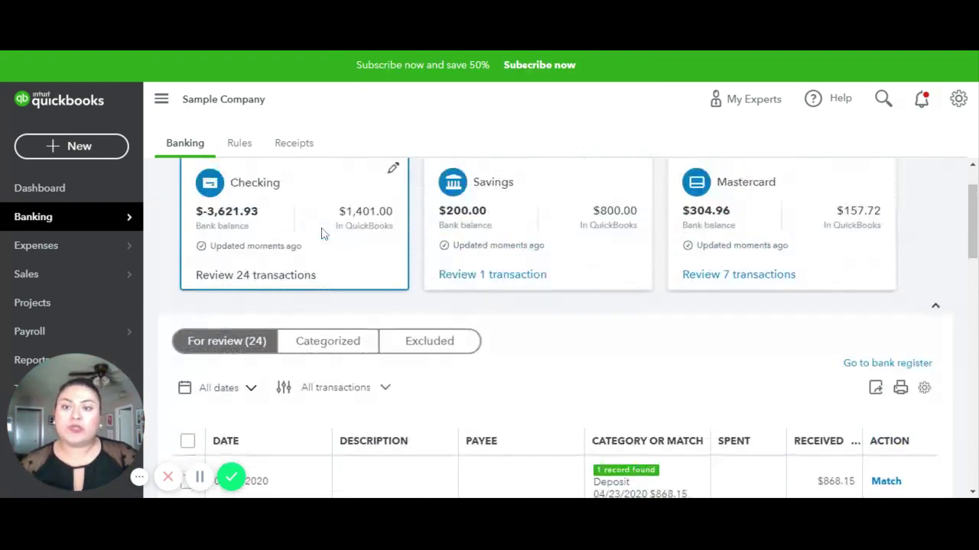
scroll(322, 234, "up", 2)
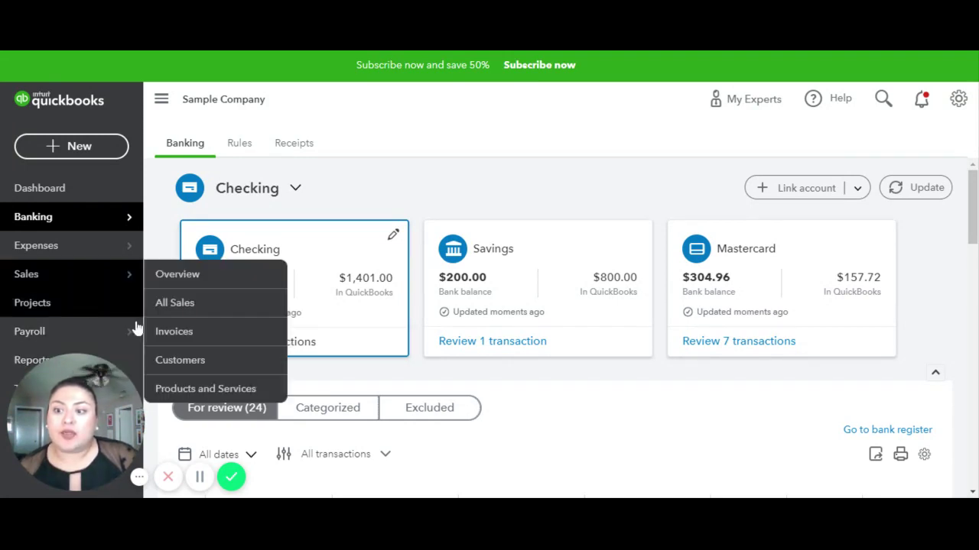
scroll(235, 365, "down", 1)
scroll(235, 365, "down", 2)
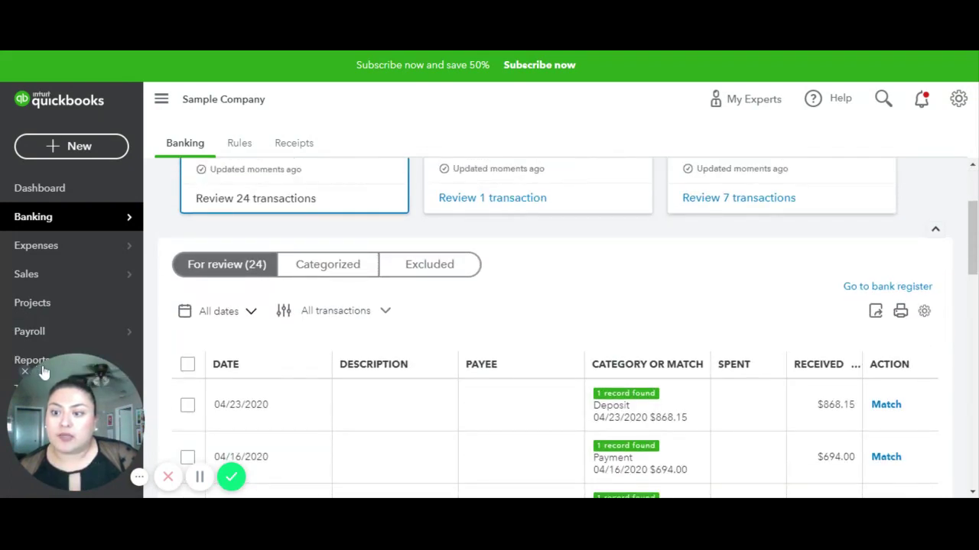
left_click_drag(72, 364, 126, 367)
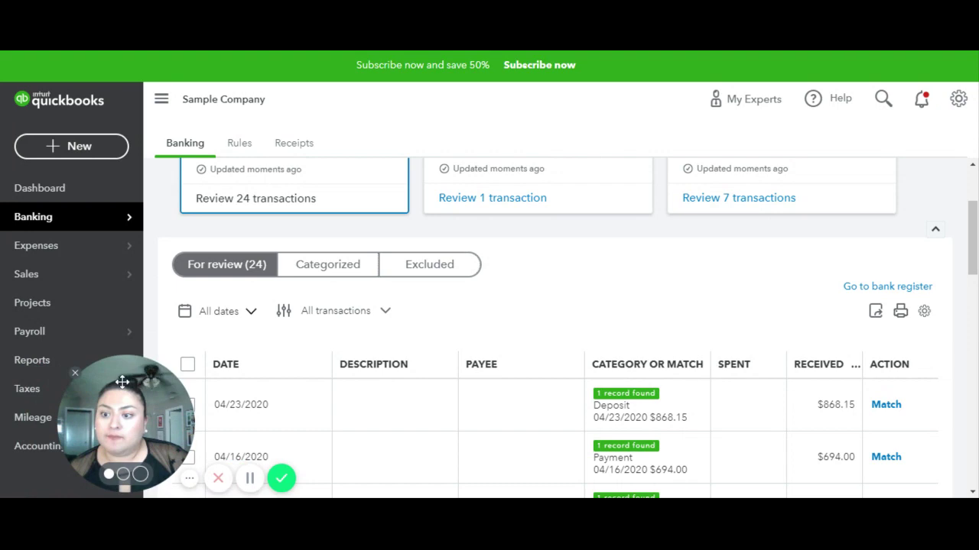
Open the Profit and Loss report and run it with the report period set to All Dates.
left_click(24, 364)
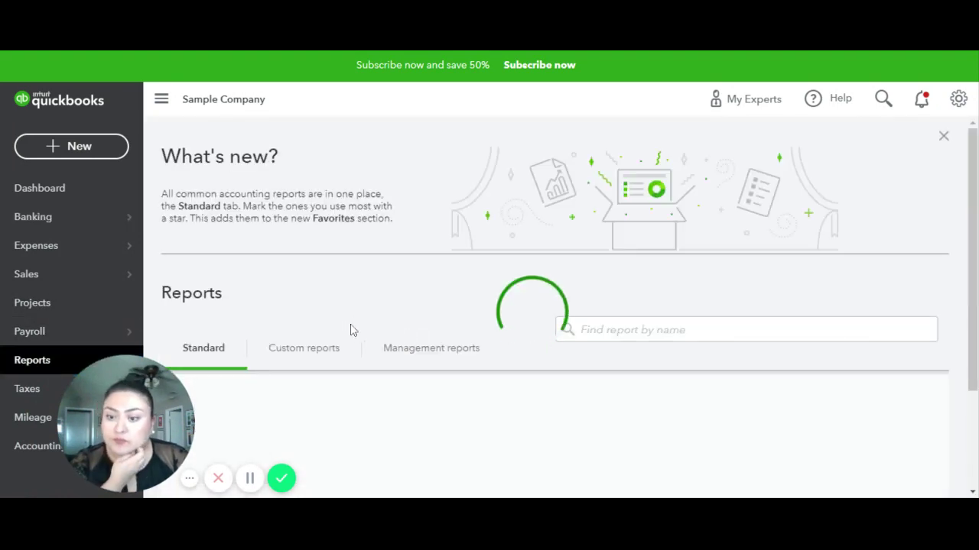
scroll(350, 330, "down", 2)
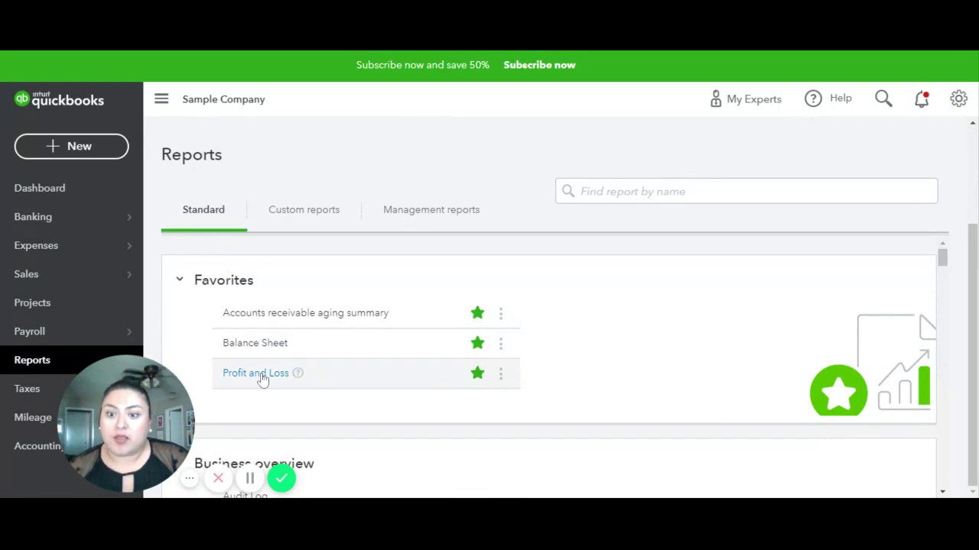
left_click(299, 312)
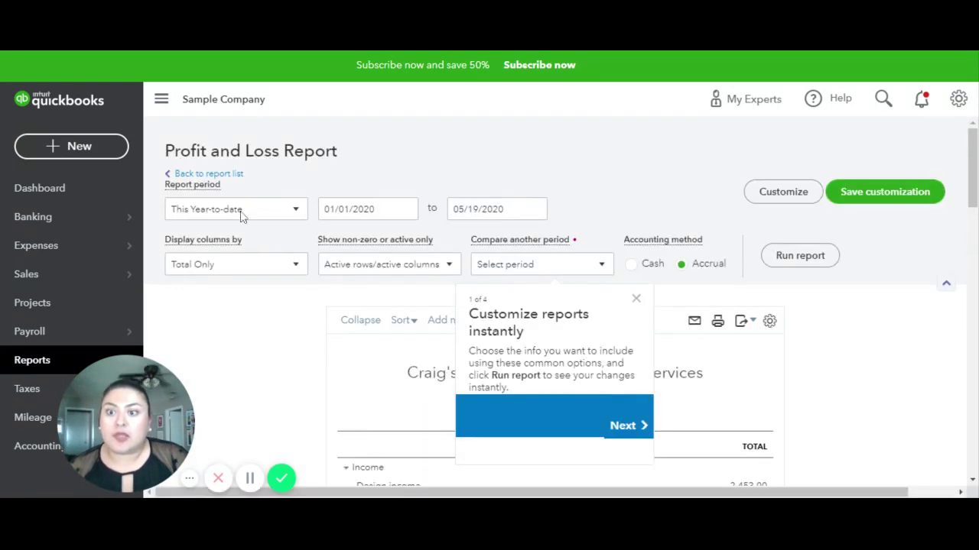
left_click(240, 210)
left_click(258, 237)
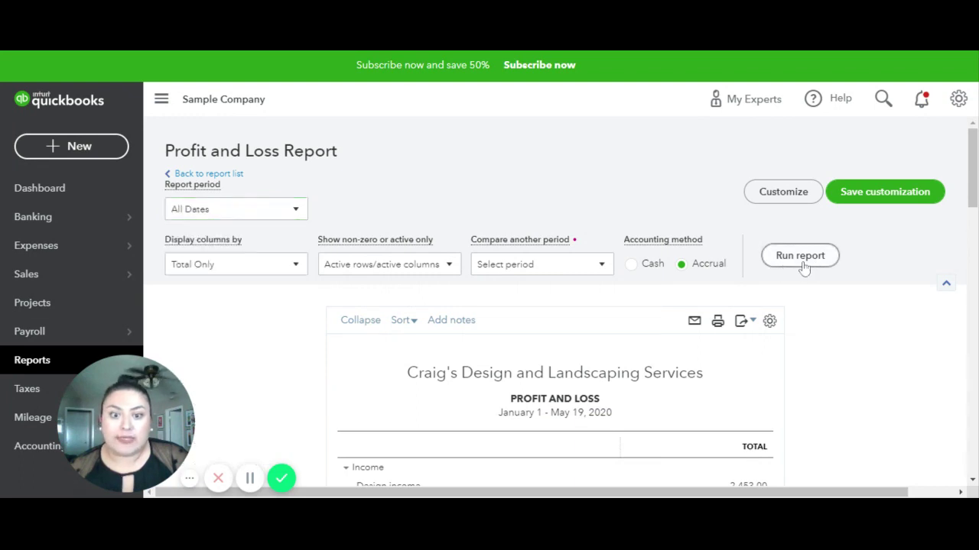
left_click(800, 256)
Examine the Transaction Processing Fee line among the expenses, along with the income section and net income totals.
scroll(588, 356, "down", 5)
scroll(540, 329, "down", 5)
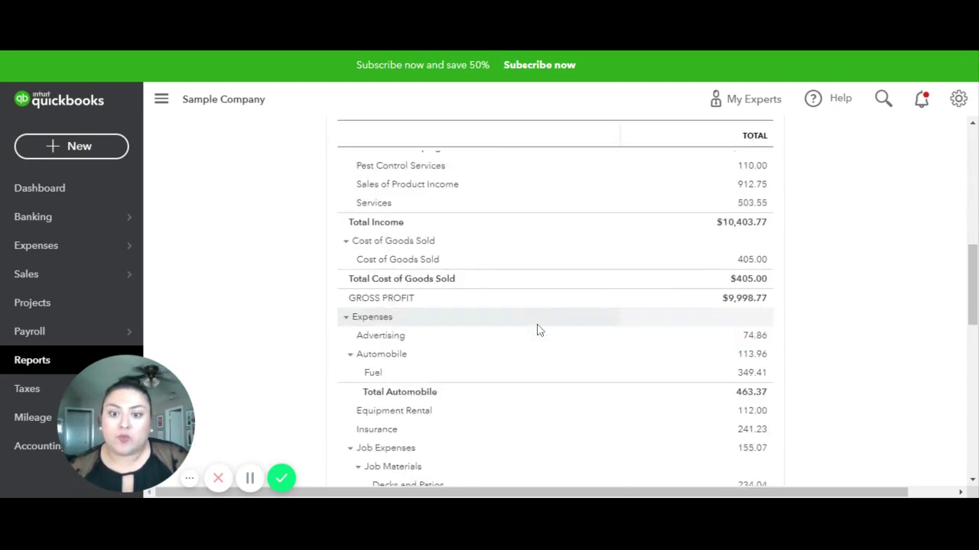
scroll(537, 329, "down", 5)
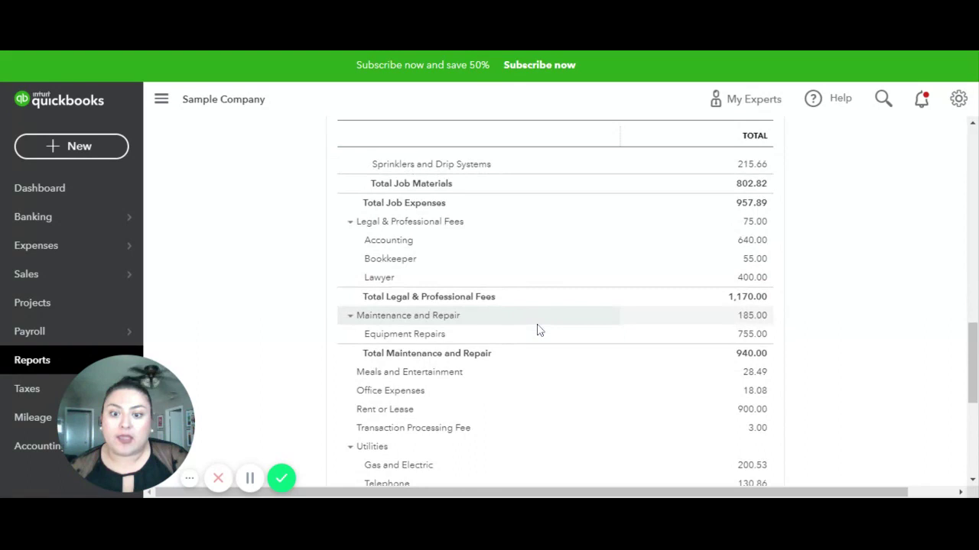
scroll(537, 329, "down", 1)
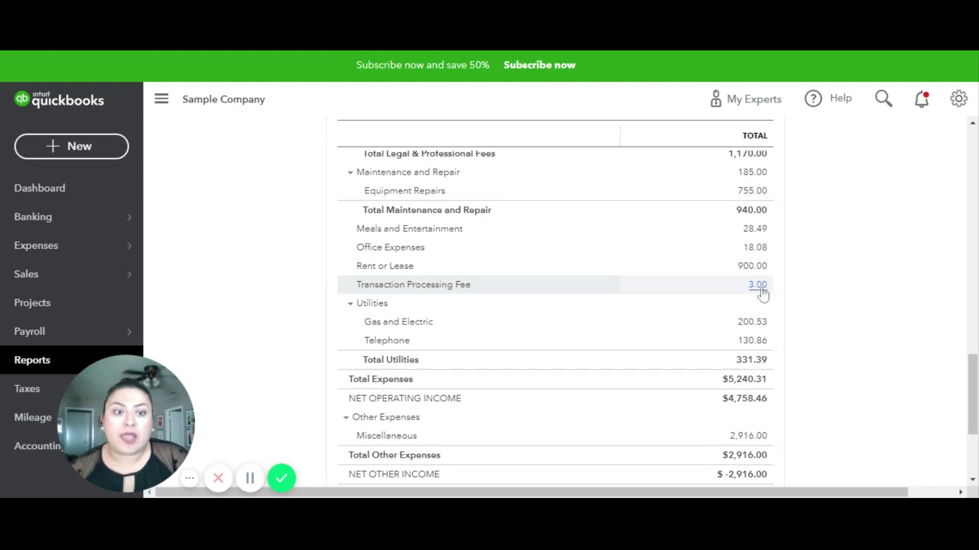
scroll(758, 293, "up", 9)
scroll(758, 216, "up", 3)
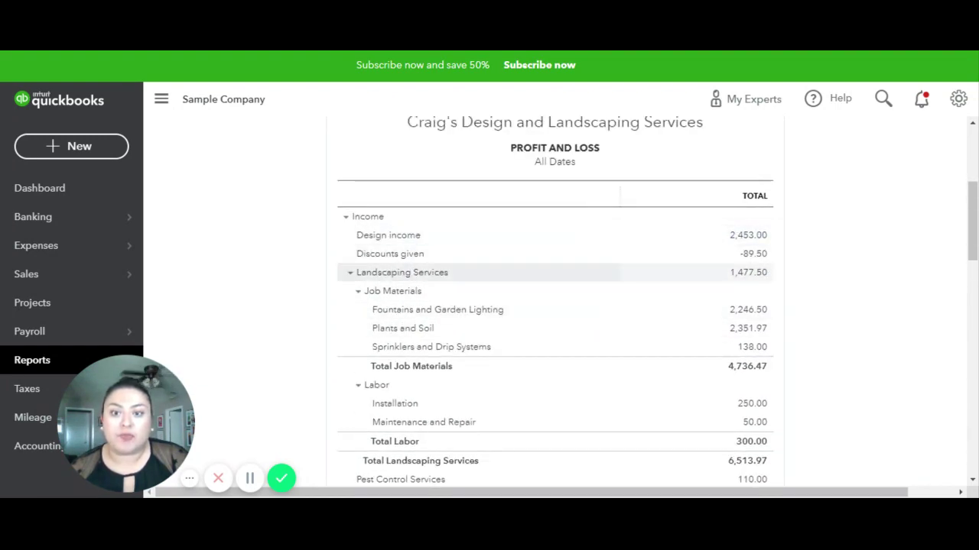
scroll(497, 342, "down", 10)
scroll(450, 338, "down", 4)
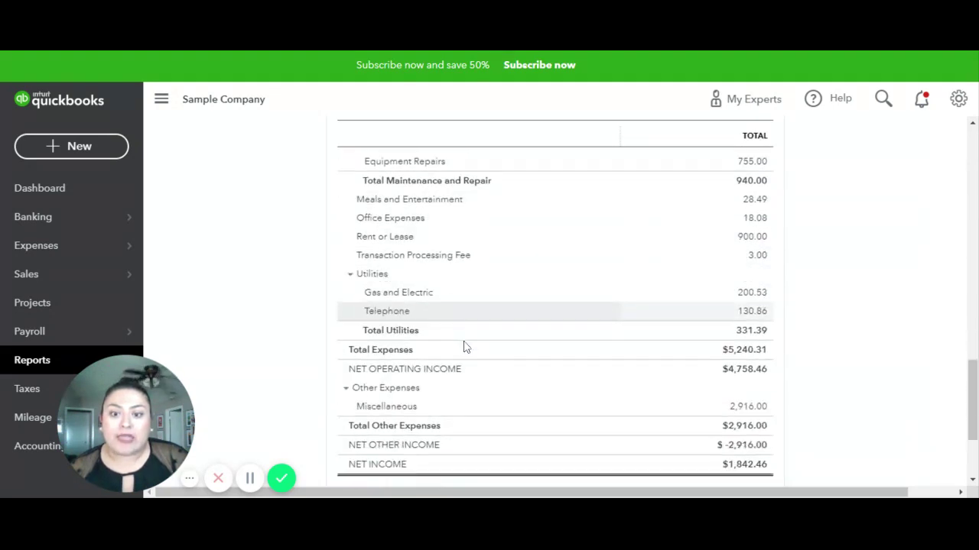
scroll(459, 325, "up", 2)
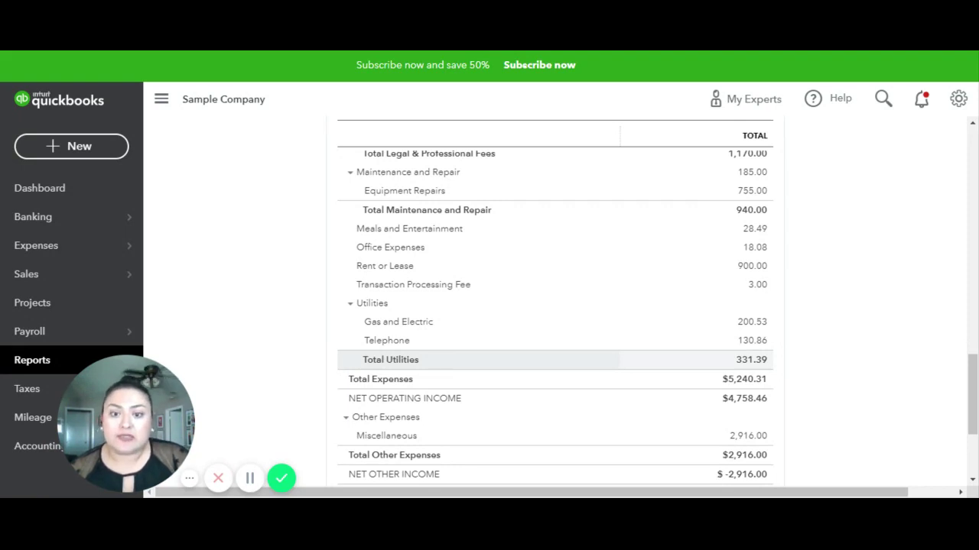
scroll(688, 363, "down", 2)
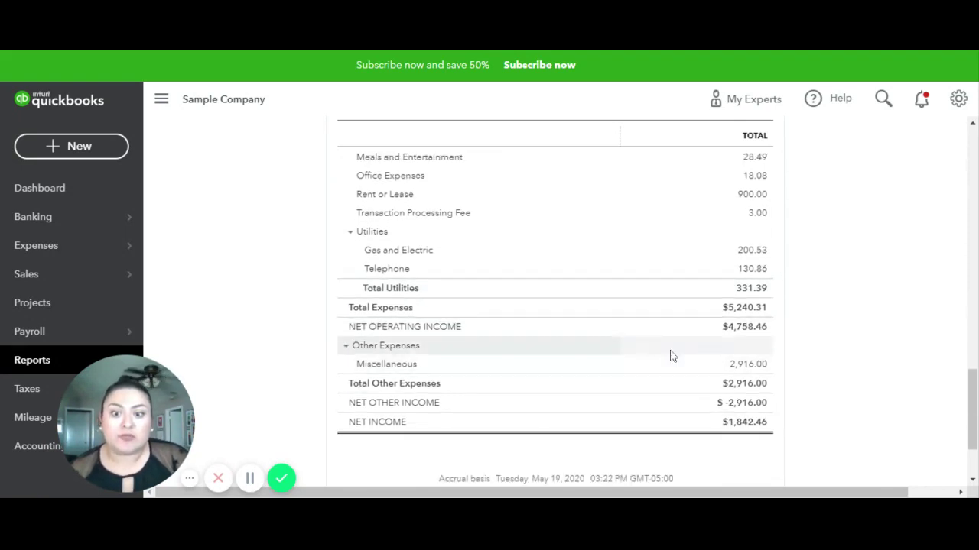
scroll(558, 312, "up", 2)
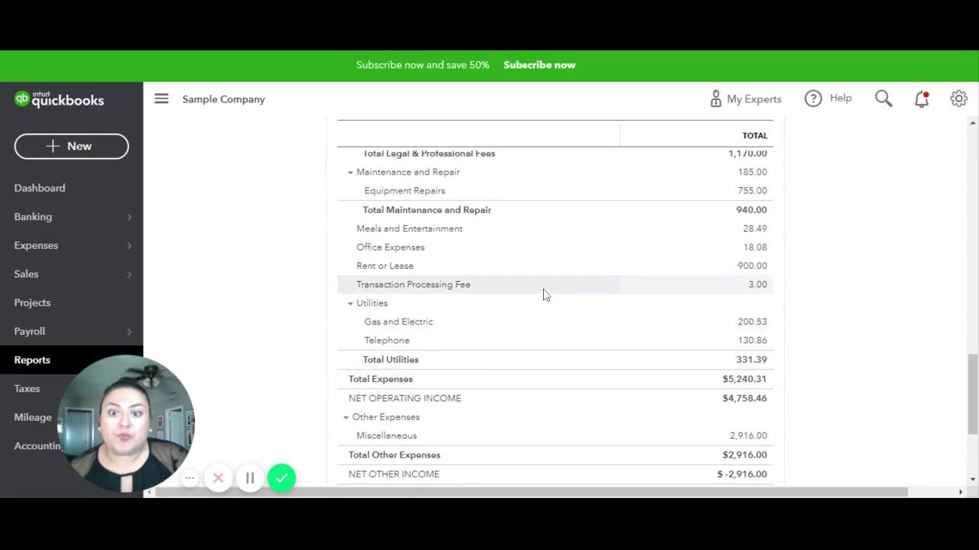